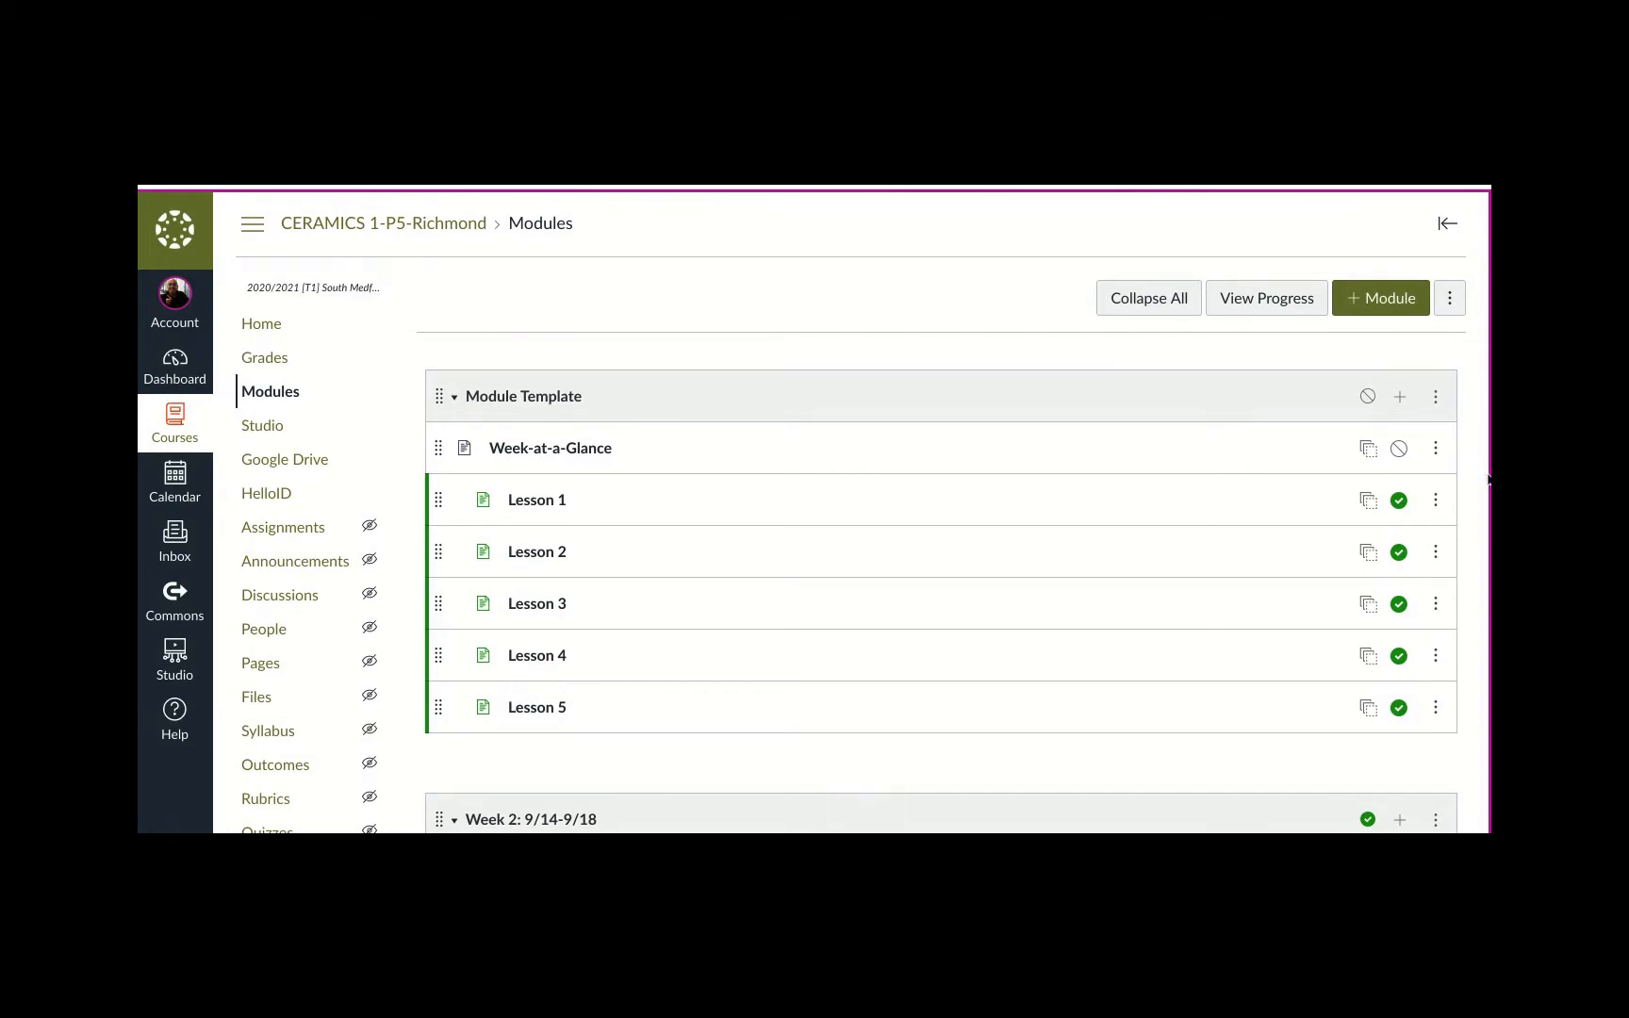
Look over the items in the Module Template and Week 2: 9/14-9/18 modules of the ceramics course
{"action": "scroll", "coordinate": [1480, 502], "scroll_direction": "down", "scroll_amount": 3}
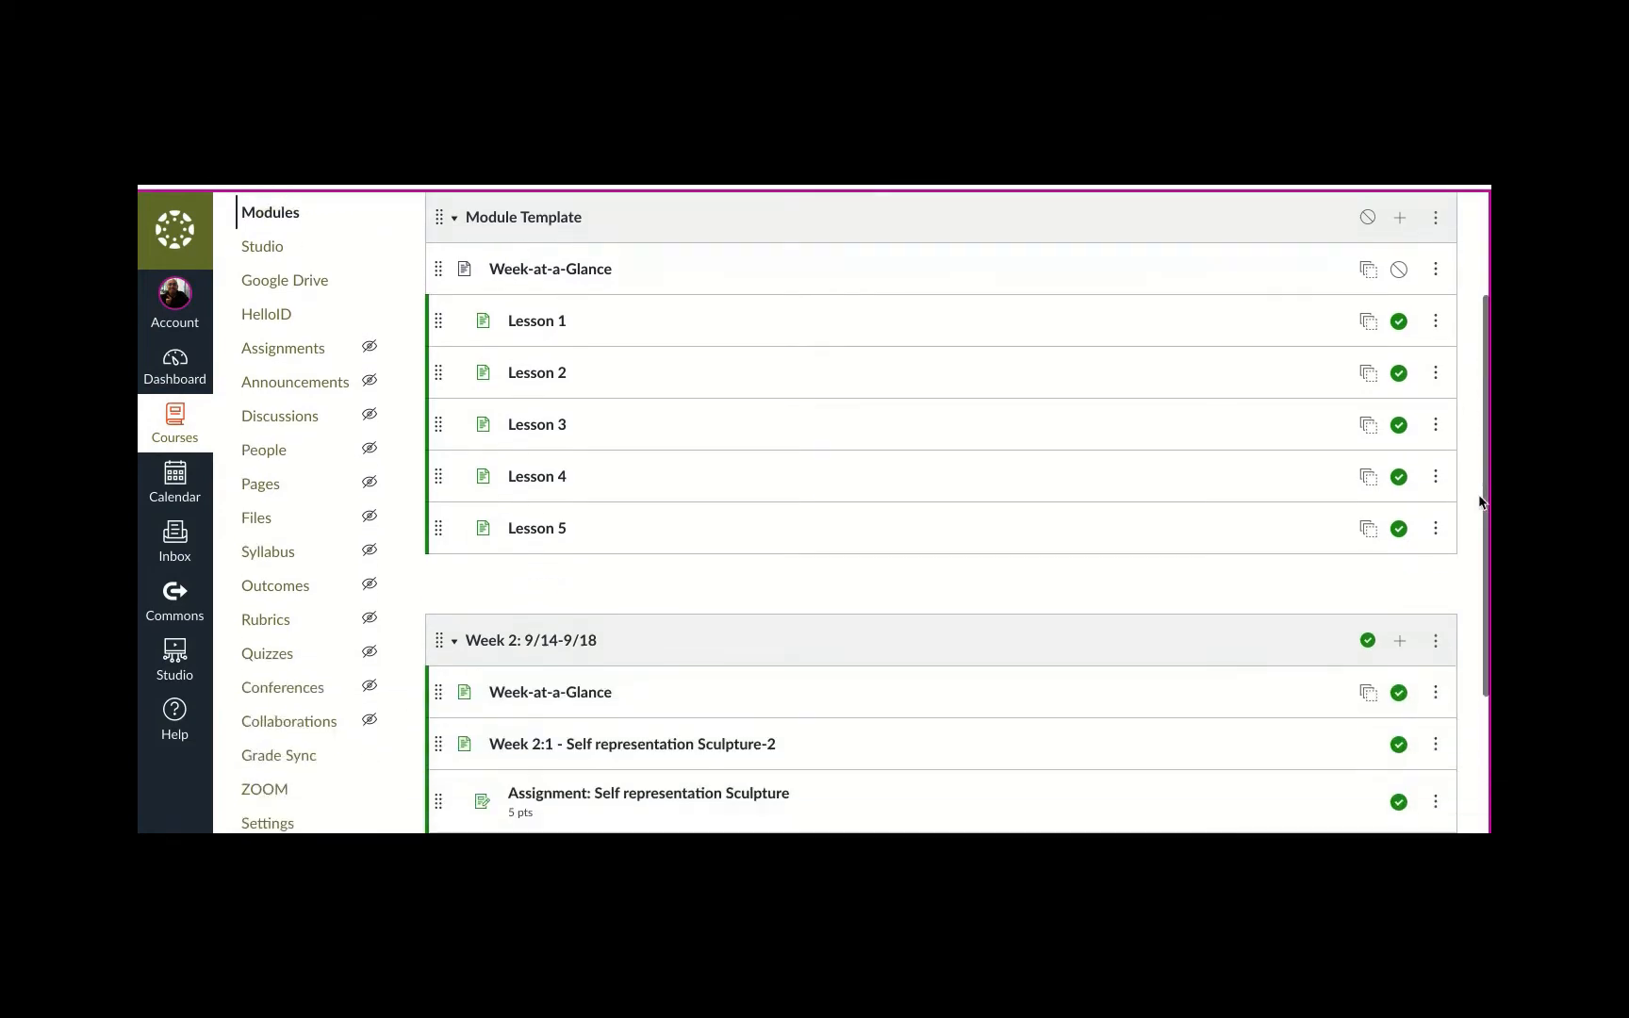
{"action": "scroll", "coordinate": [1480, 502], "scroll_direction": "down", "scroll_amount": 2}
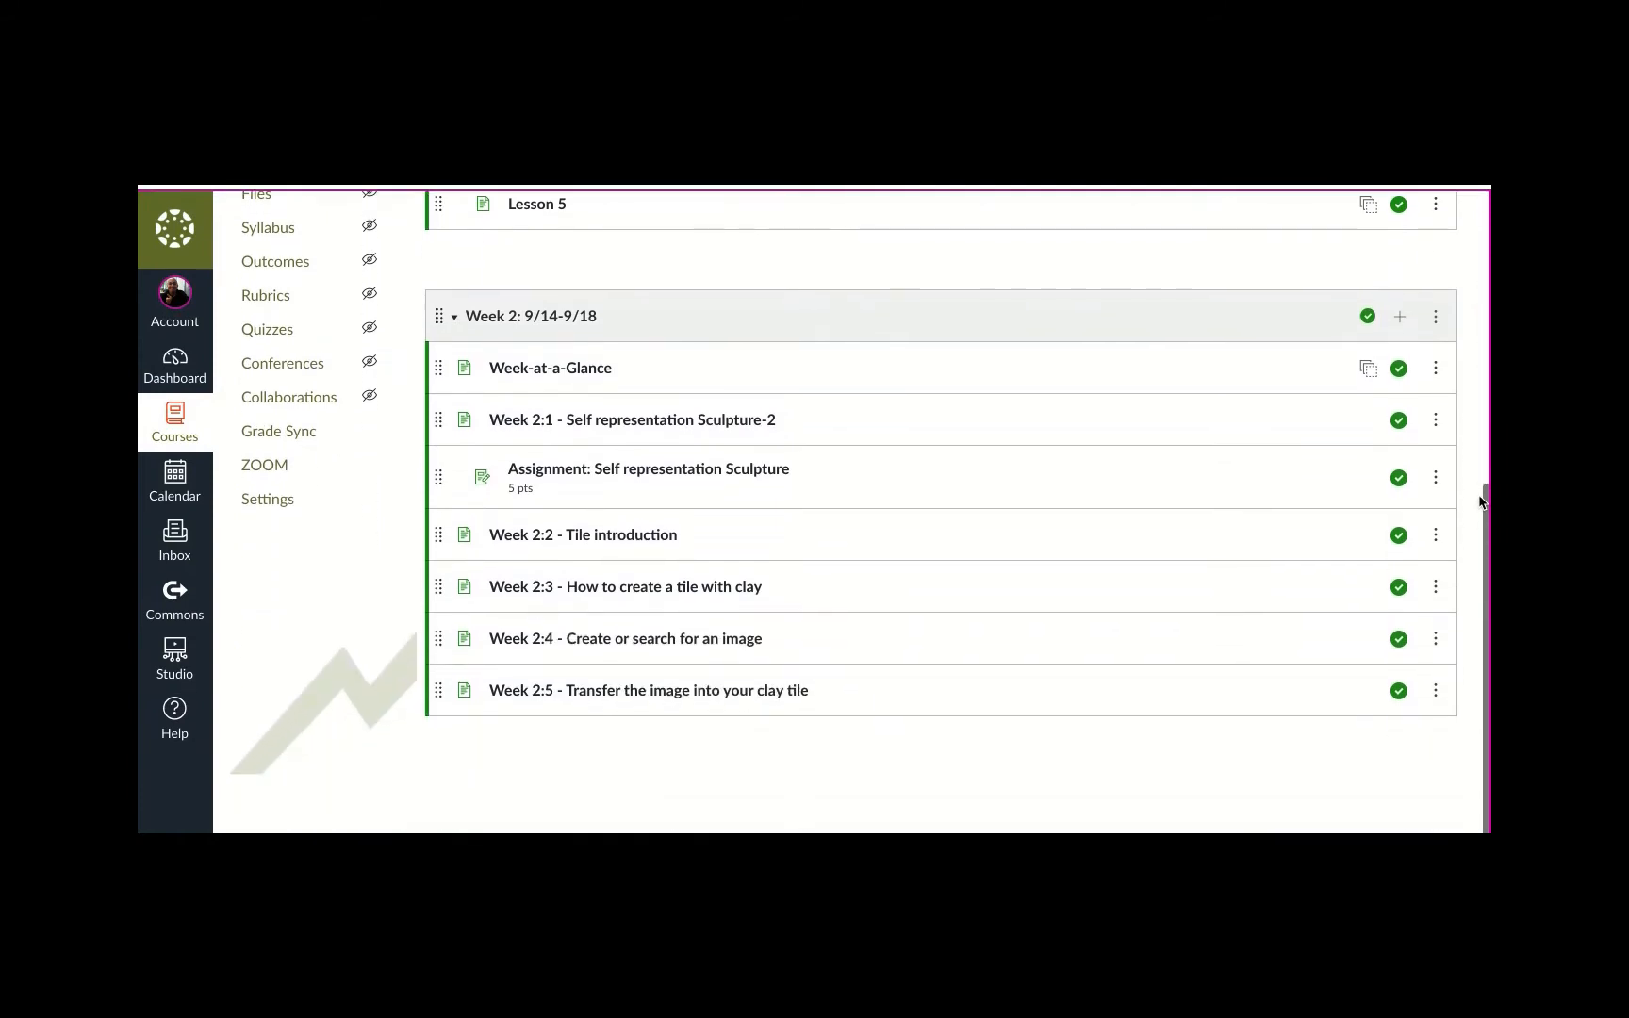
{"action": "scroll", "coordinate": [1480, 502], "scroll_direction": "up", "scroll_amount": 4}
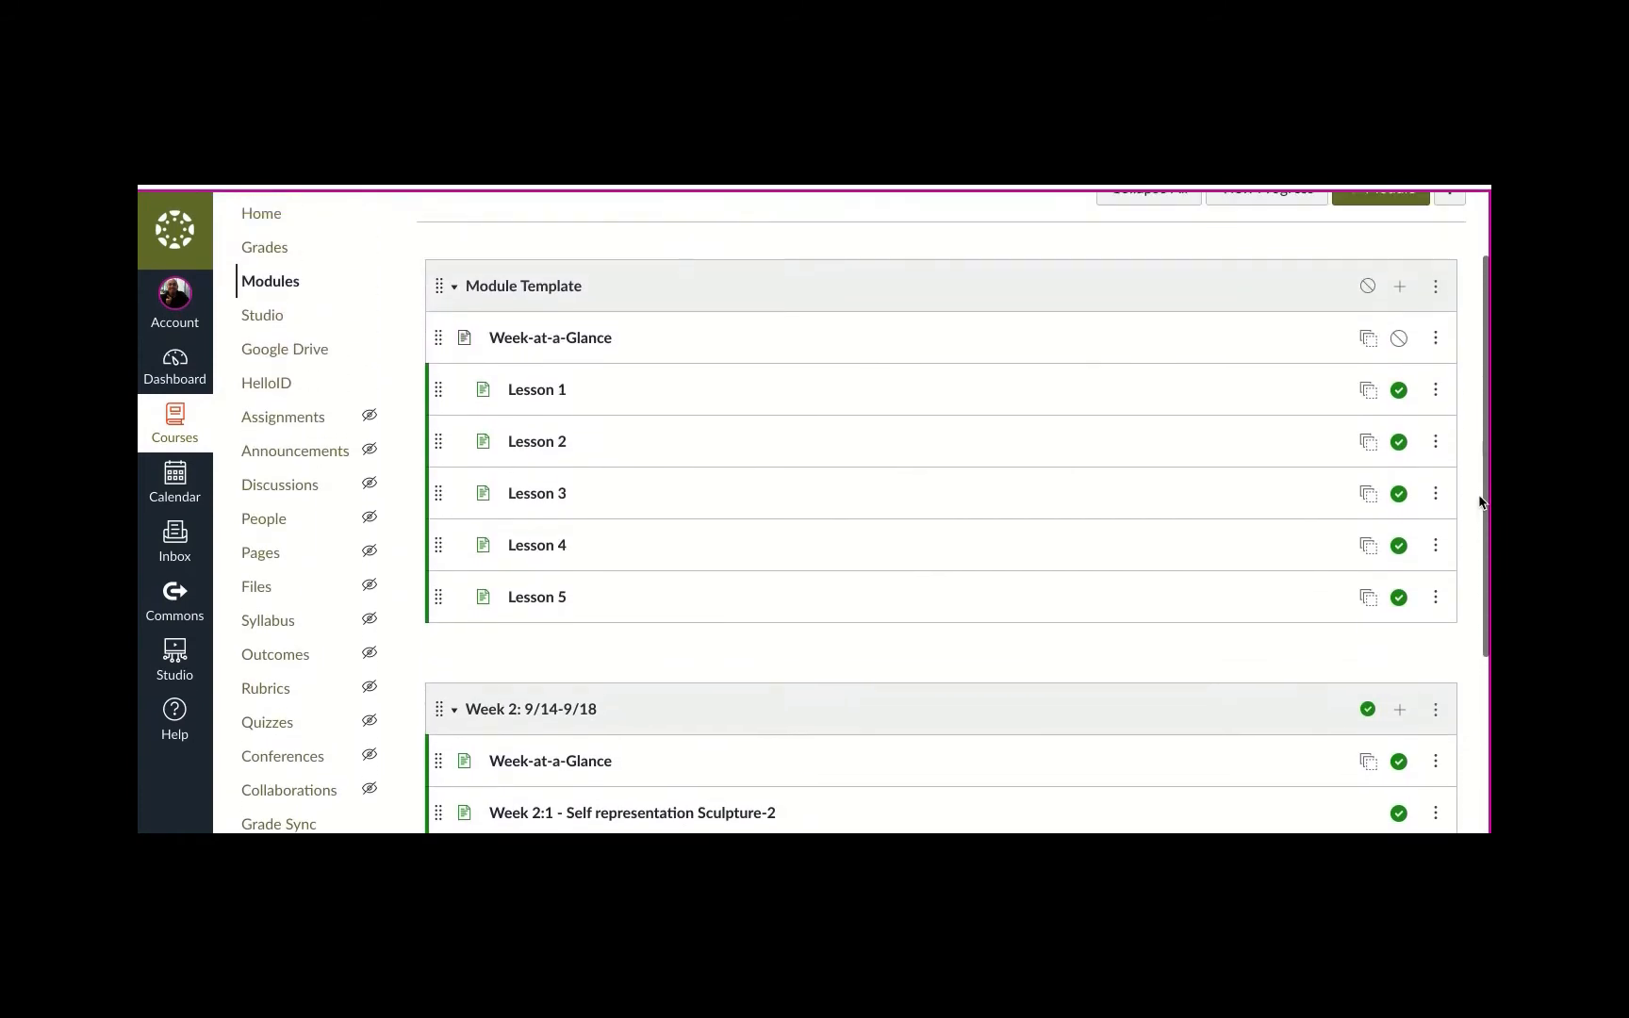
{"action": "scroll", "coordinate": [1481, 503], "scroll_direction": "down", "scroll_amount": 2}
{"action": "scroll", "coordinate": [1481, 503], "scroll_direction": "down", "scroll_amount": 2}
{"action": "scroll", "coordinate": [1480, 503], "scroll_direction": "up", "scroll_amount": 3}
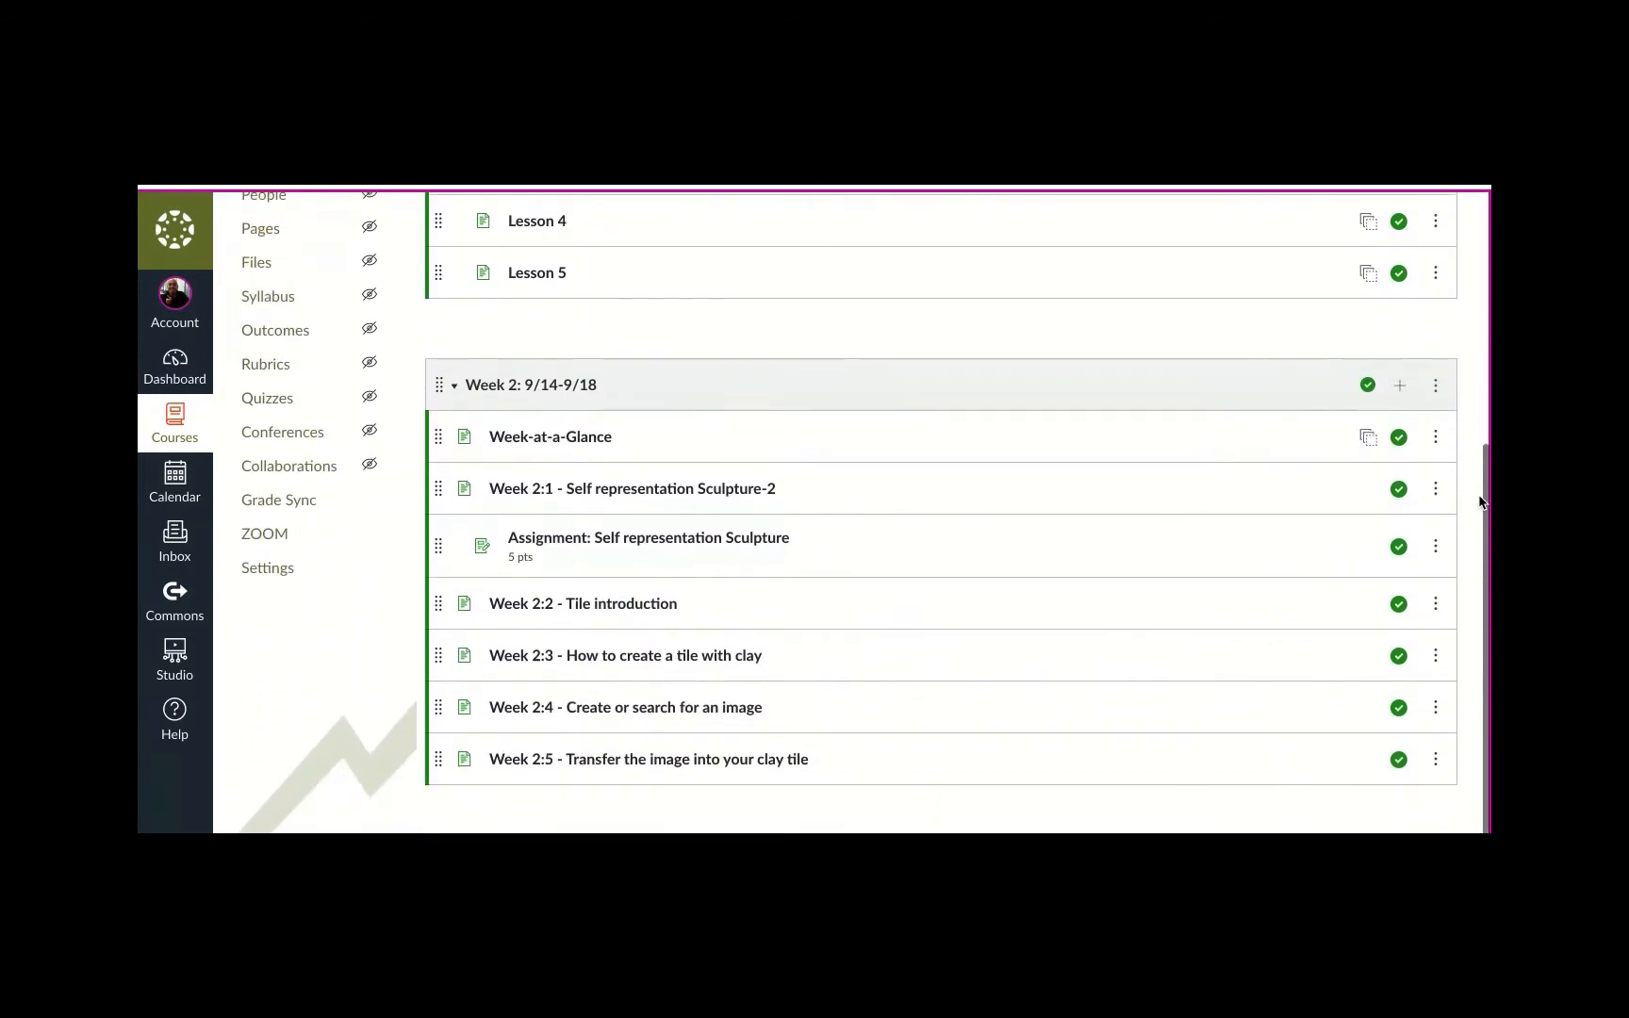
{"action": "scroll", "coordinate": [1480, 503], "scroll_direction": "up", "scroll_amount": 2}
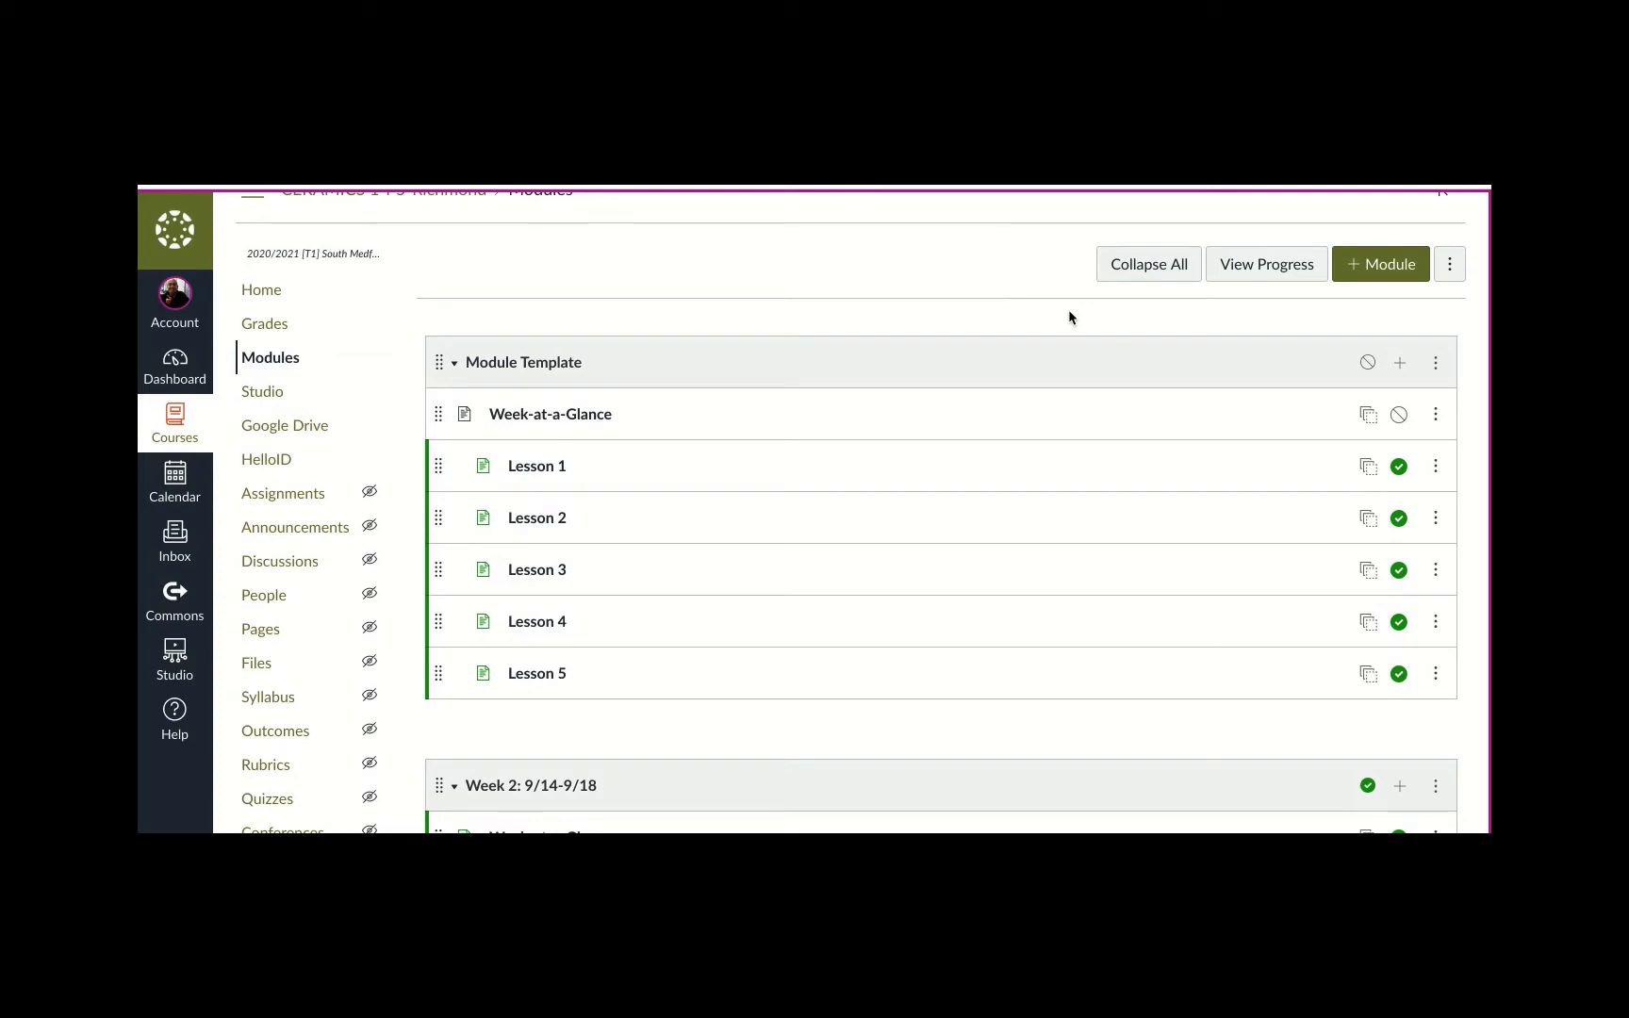
Duplicate the Module Template module with all its lesson pages
{"action": "left_click", "coordinate": [1434, 364]}
{"action": "left_click", "coordinate": [1434, 365]}
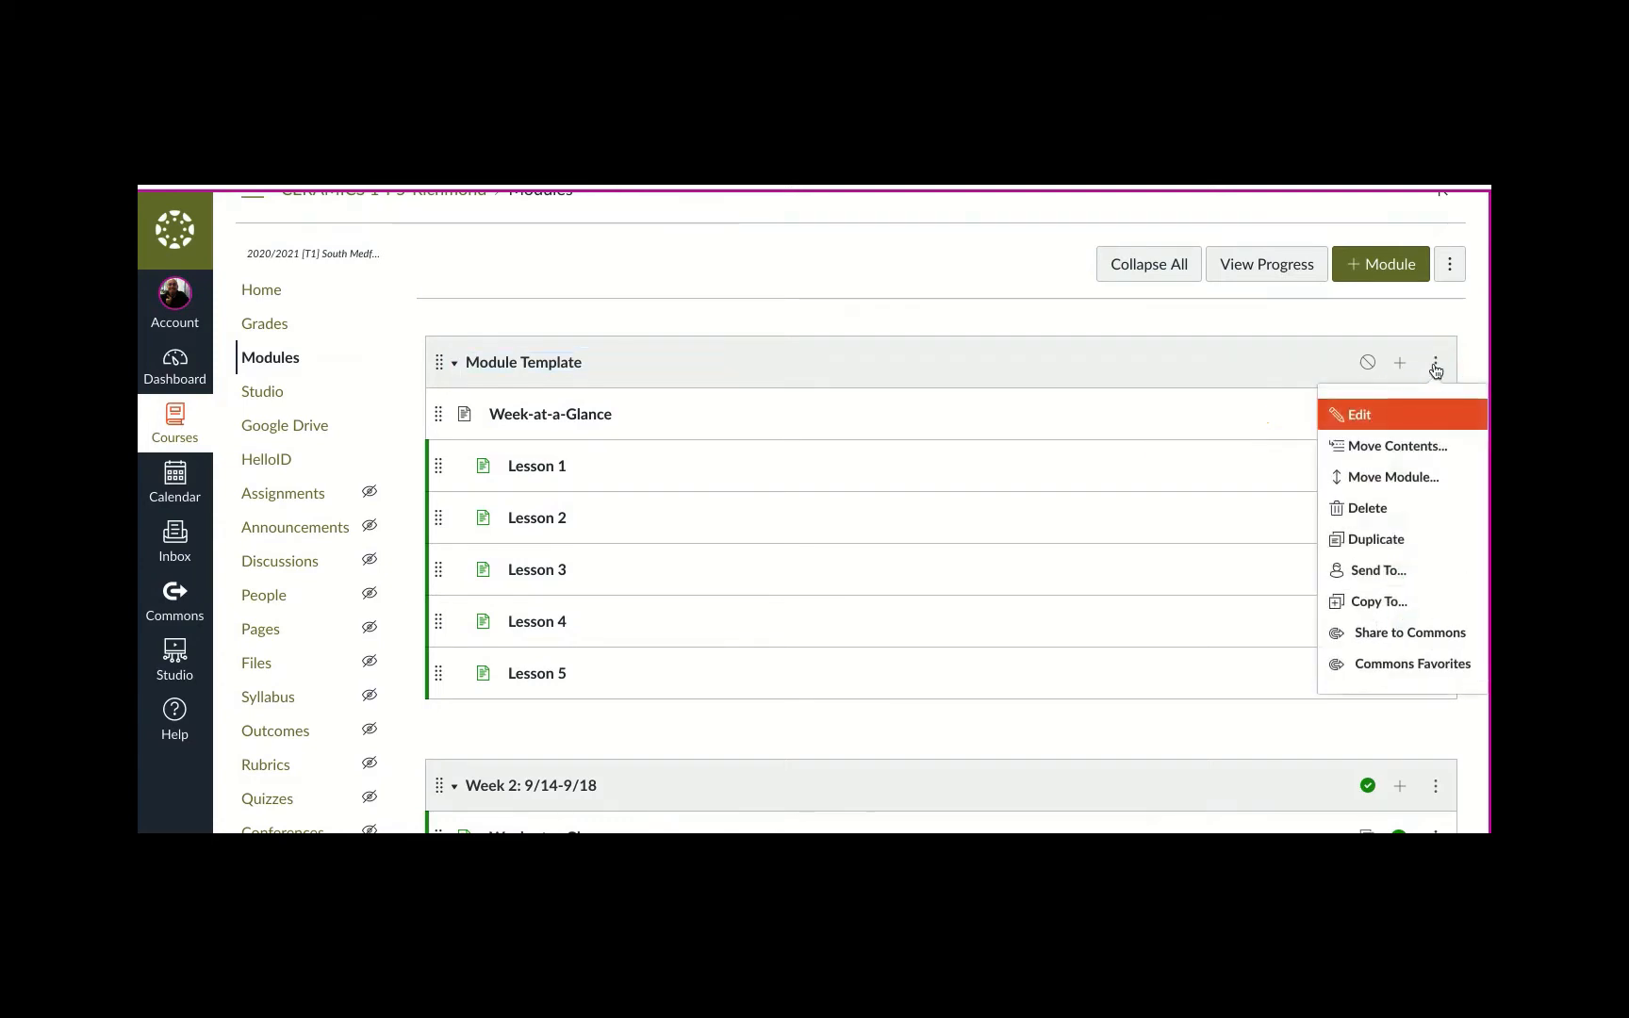
{"action": "left_click", "coordinate": [1376, 540]}
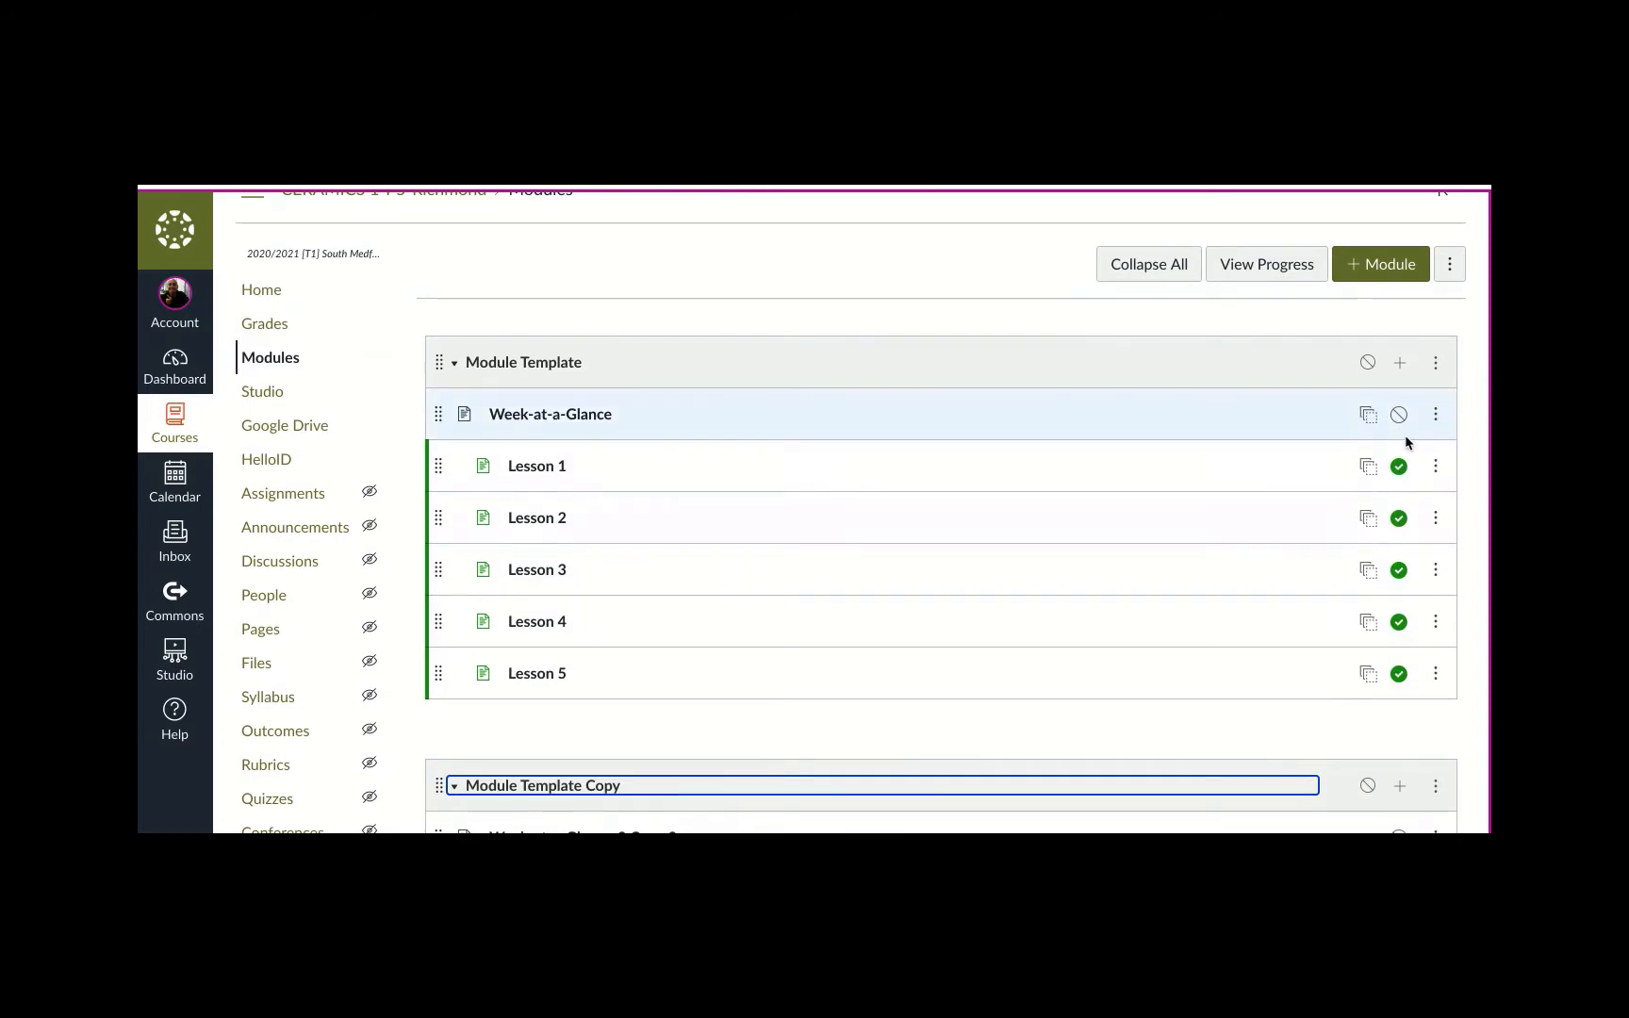
{"action": "scroll", "coordinate": [1320, 713], "scroll_direction": "down", "scroll_amount": 3}
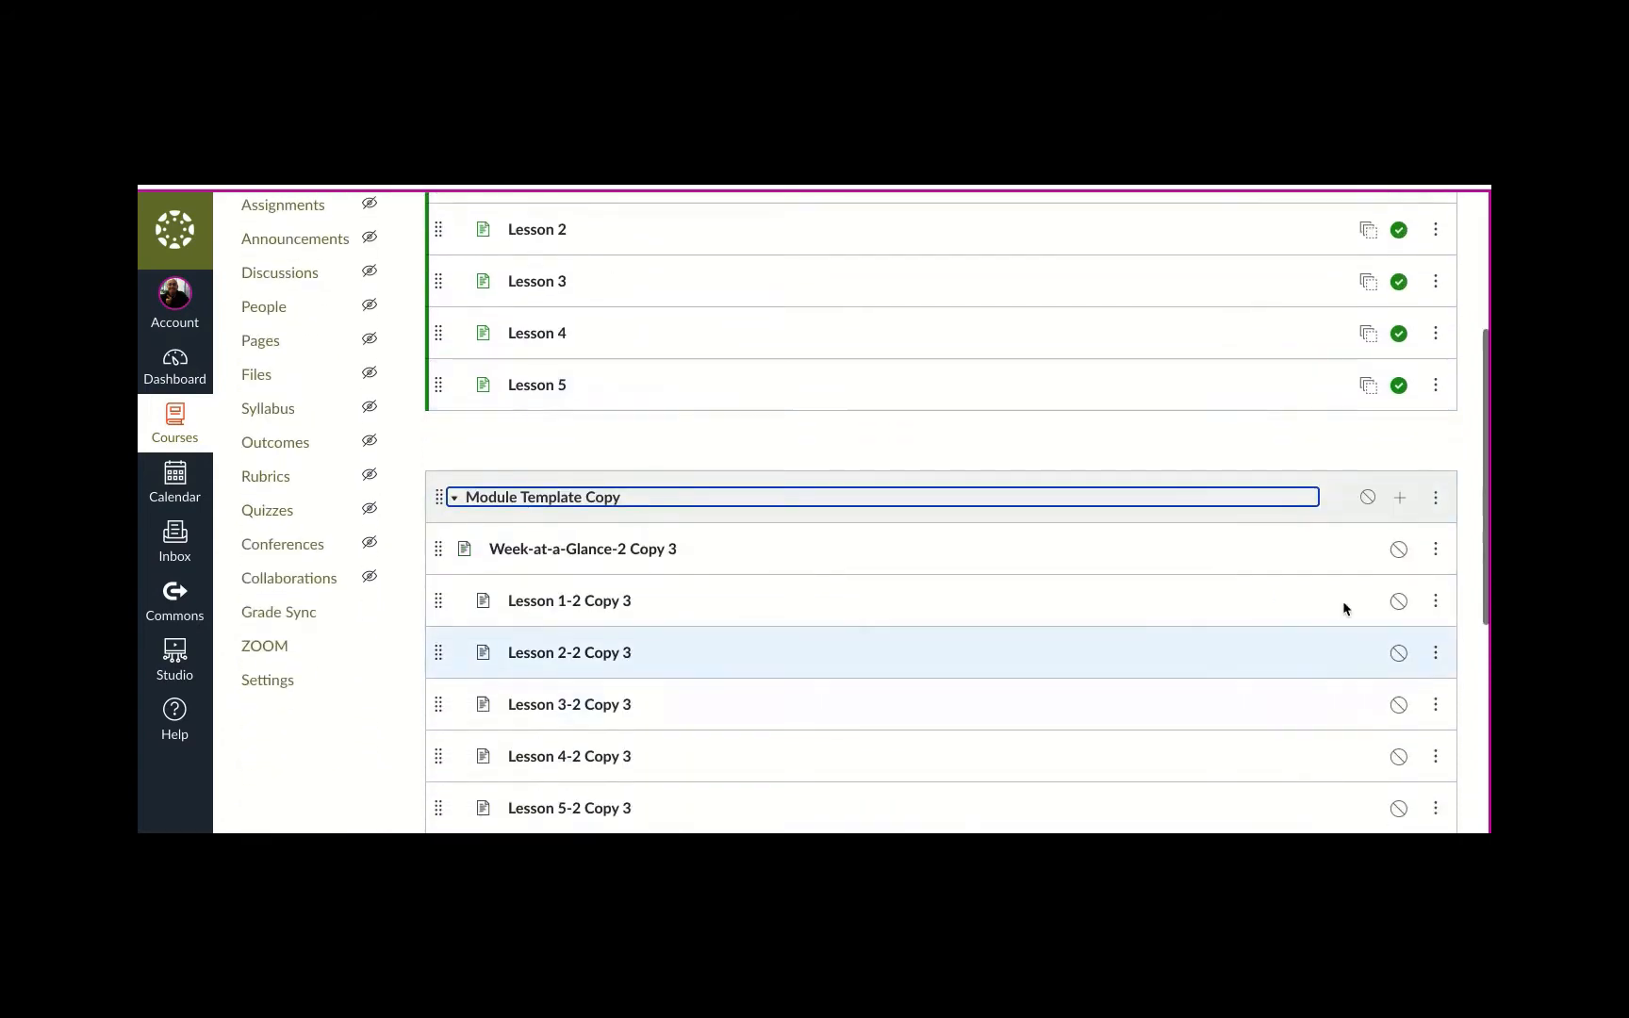
Delete the duplicated module named Module Template Copy
{"action": "left_click", "coordinate": [1431, 509]}
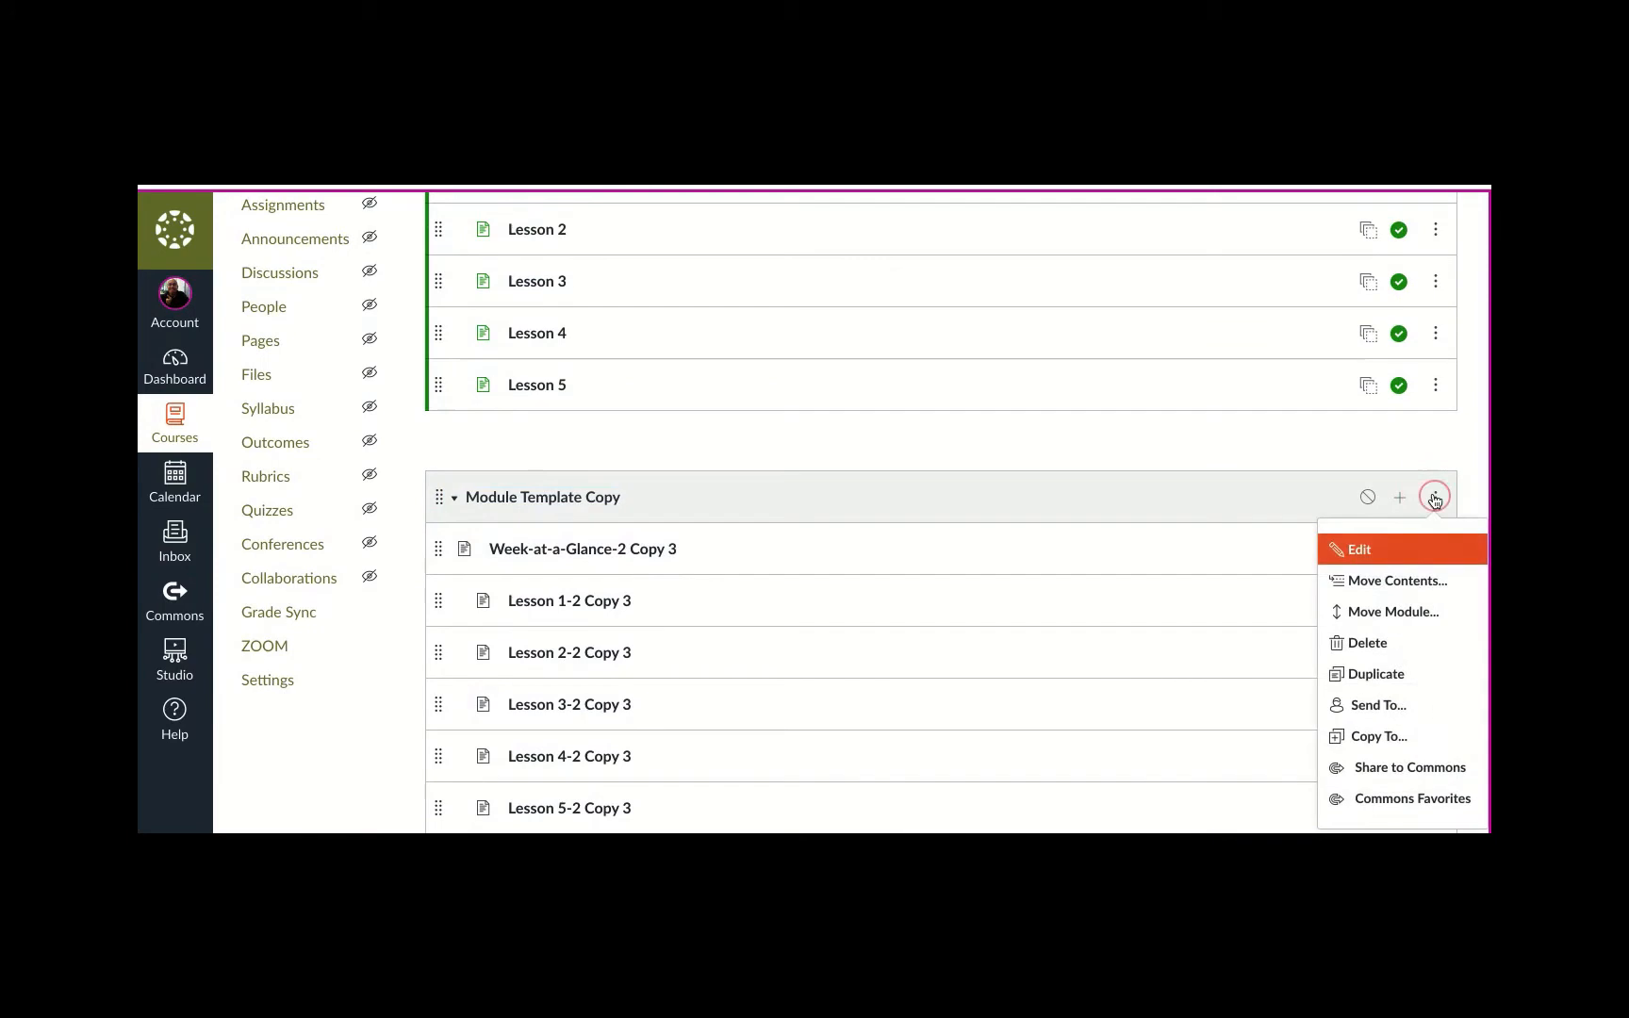
{"action": "left_click", "coordinate": [1370, 644]}
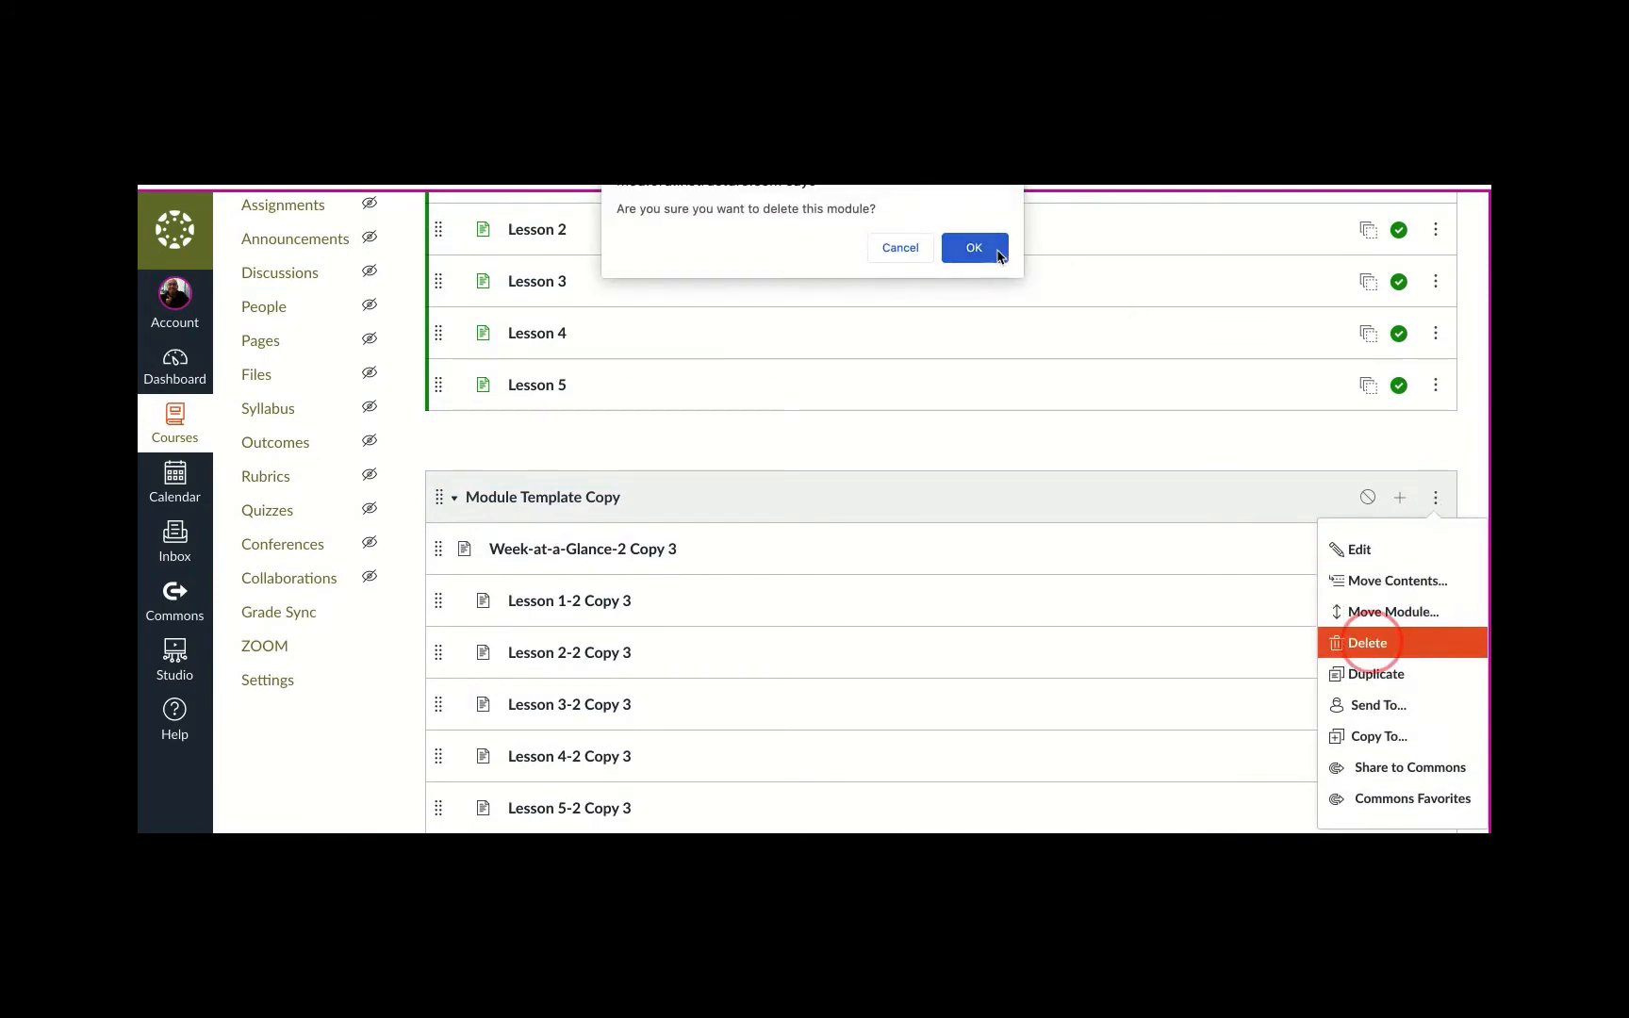
{"action": "left_click", "coordinate": [998, 251]}
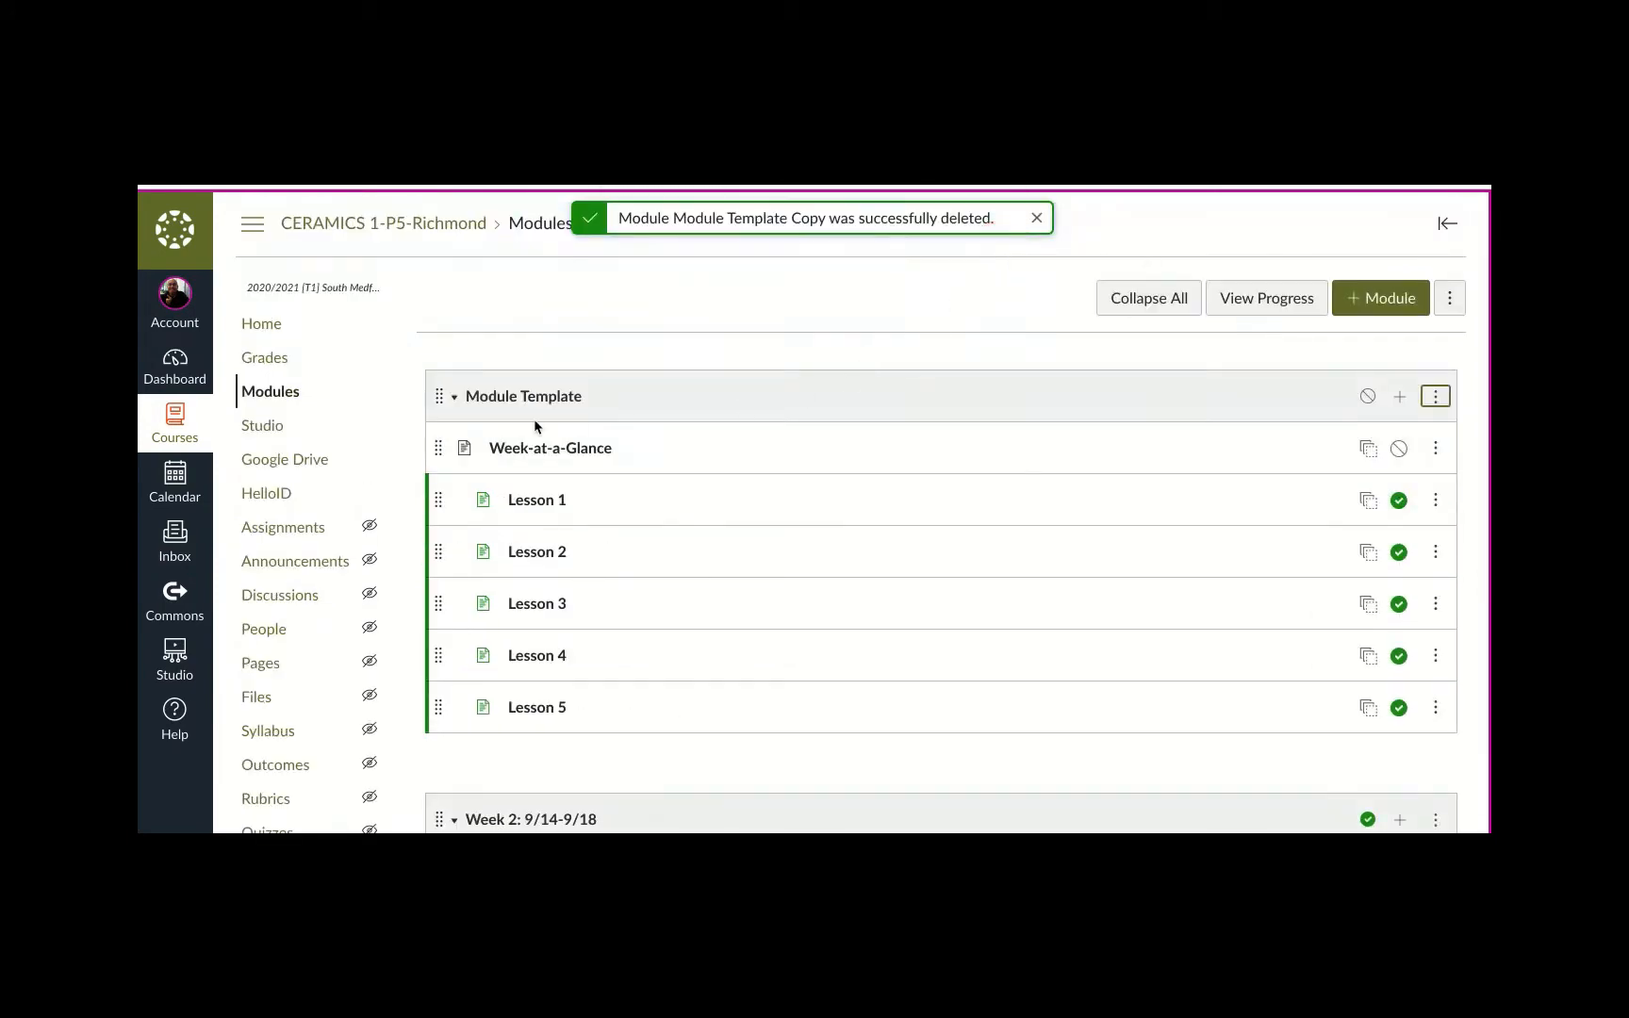
Collapse the Module Template module so that its lesson pages are hidden
{"action": "left_click", "coordinate": [454, 400]}
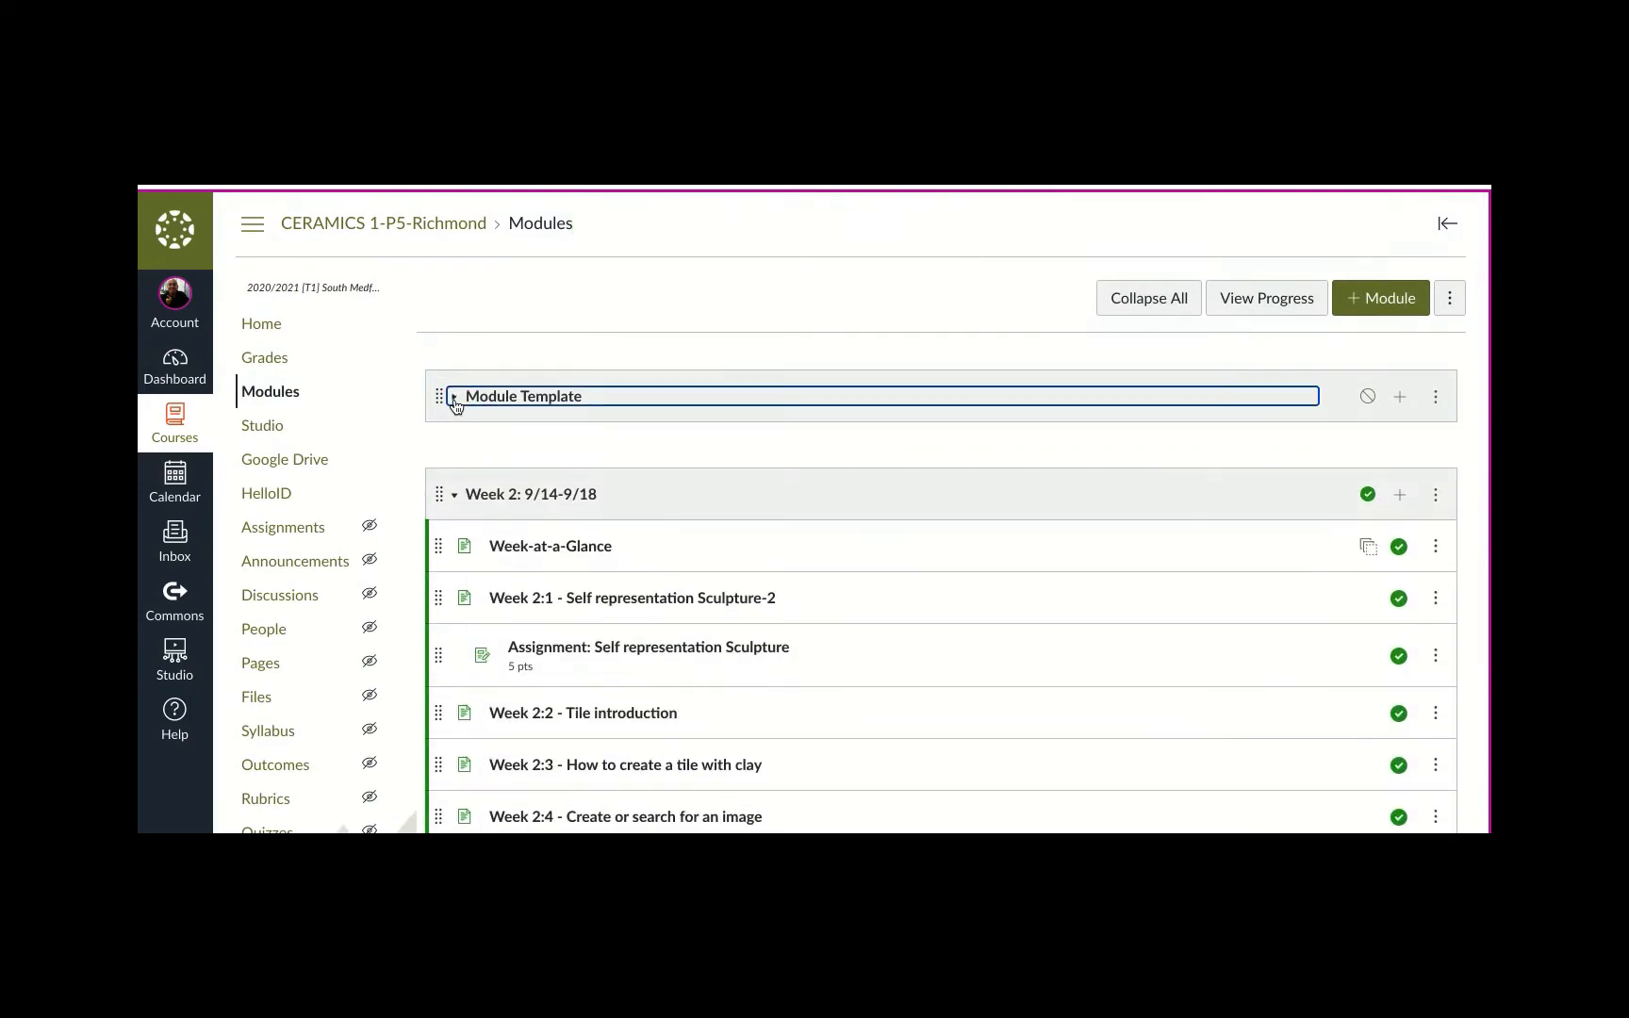
{"action": "left_click", "coordinate": [454, 400]}
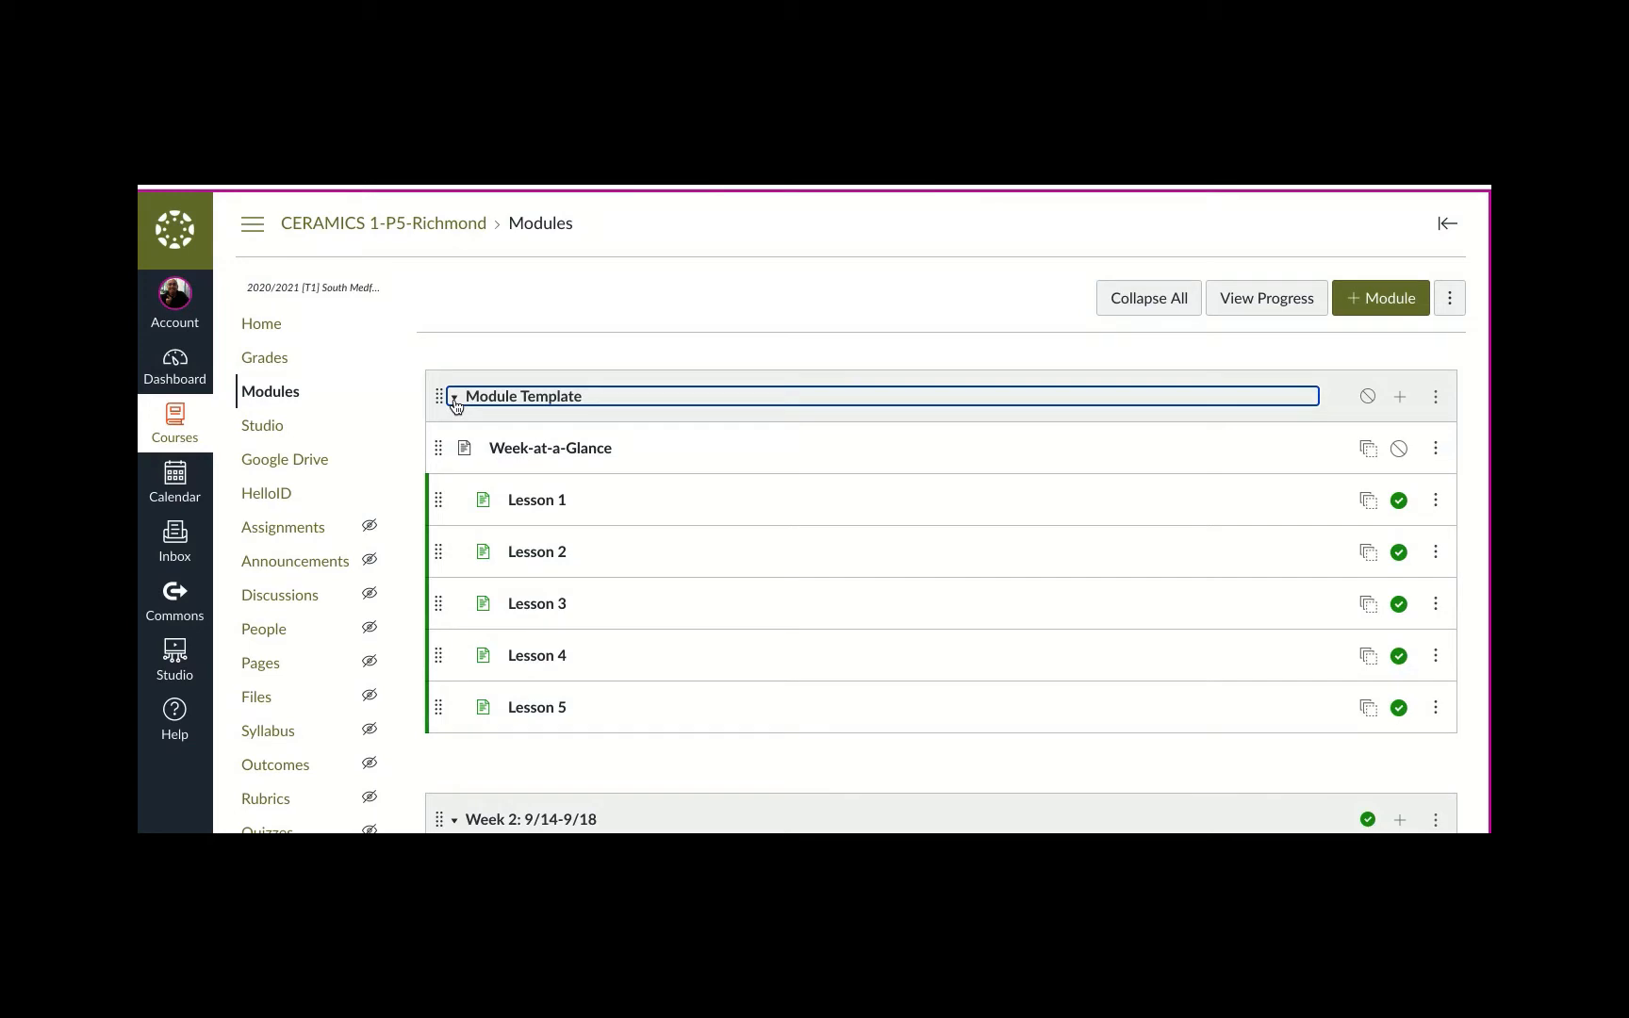
{"action": "left_click", "coordinate": [455, 400]}
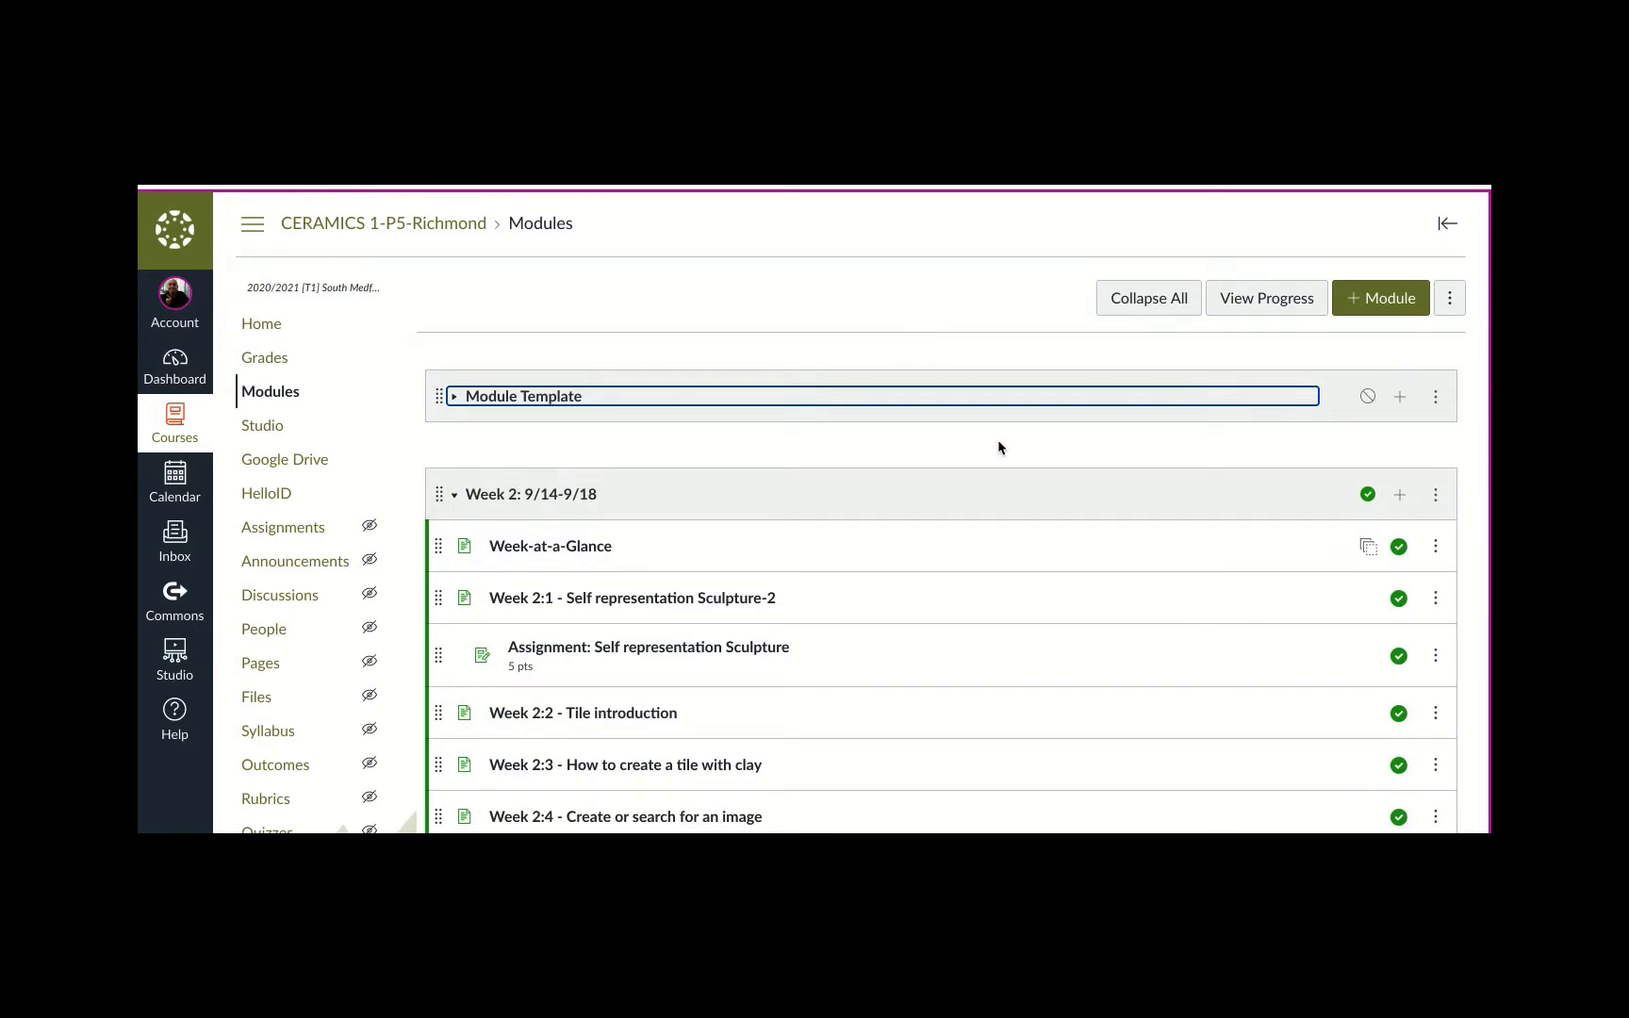
Rename the Week 2 assignment item as "2:1 - Assignment: Self representation Sculpture"
{"action": "scroll", "coordinate": [999, 446], "scroll_direction": "down", "scroll_amount": 3}
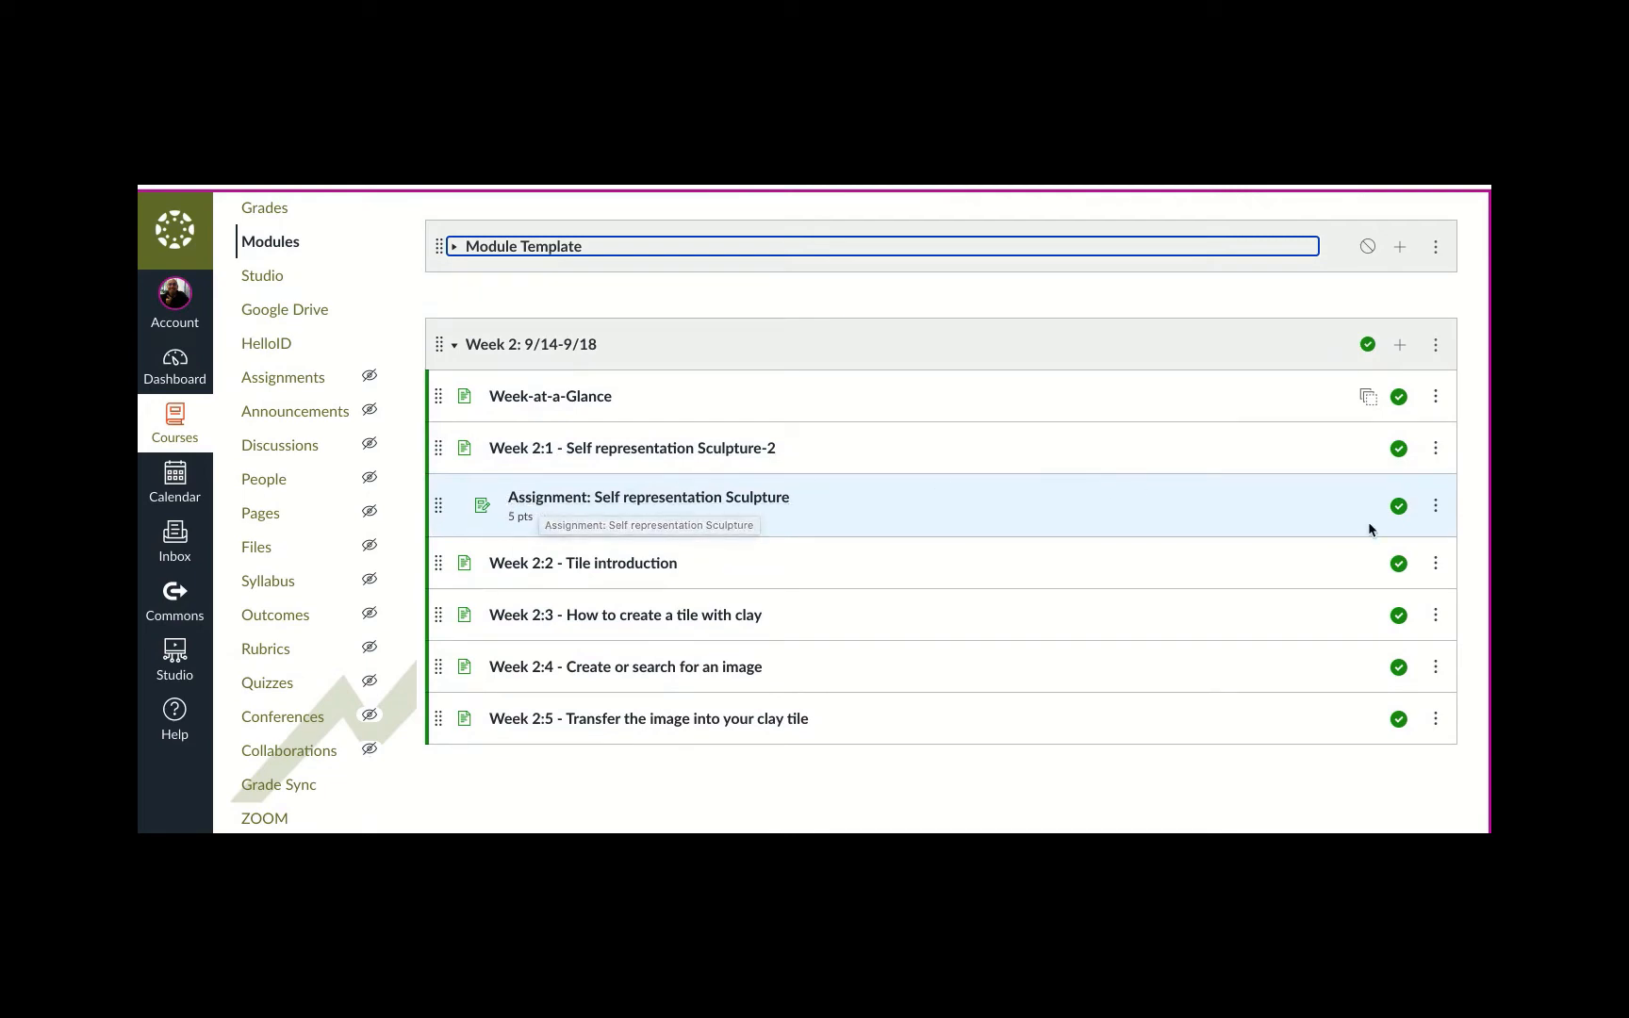
{"action": "left_click", "coordinate": [1435, 508]}
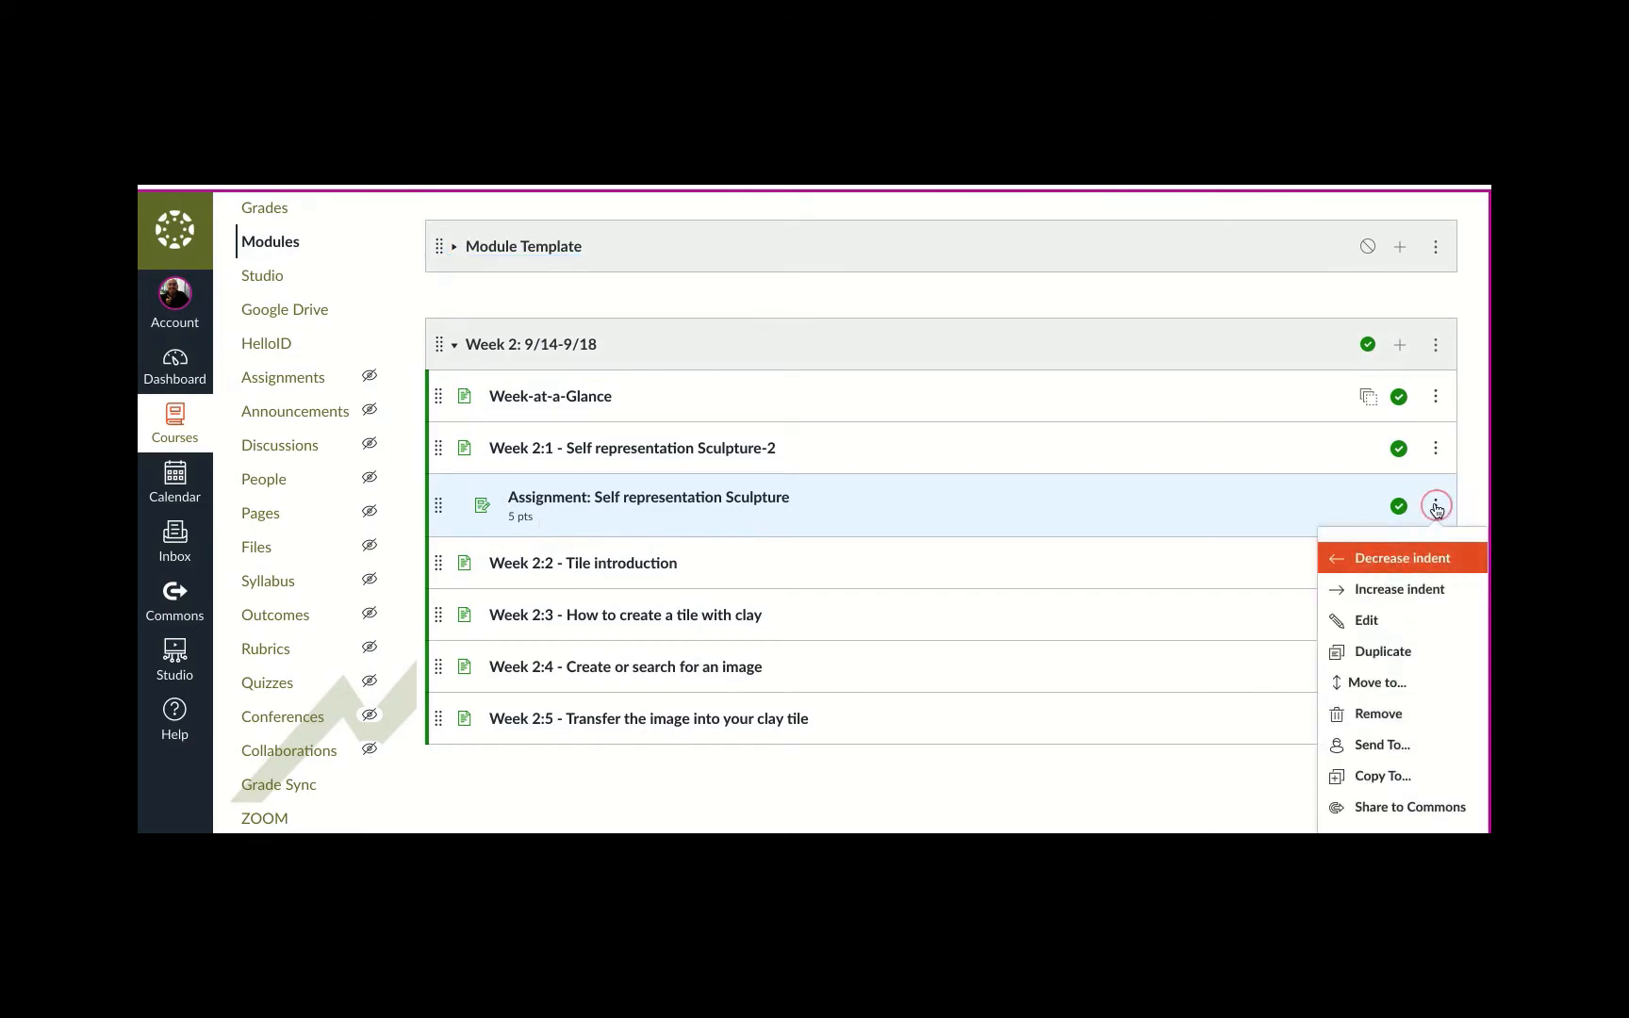
{"action": "left_click", "coordinate": [1369, 621]}
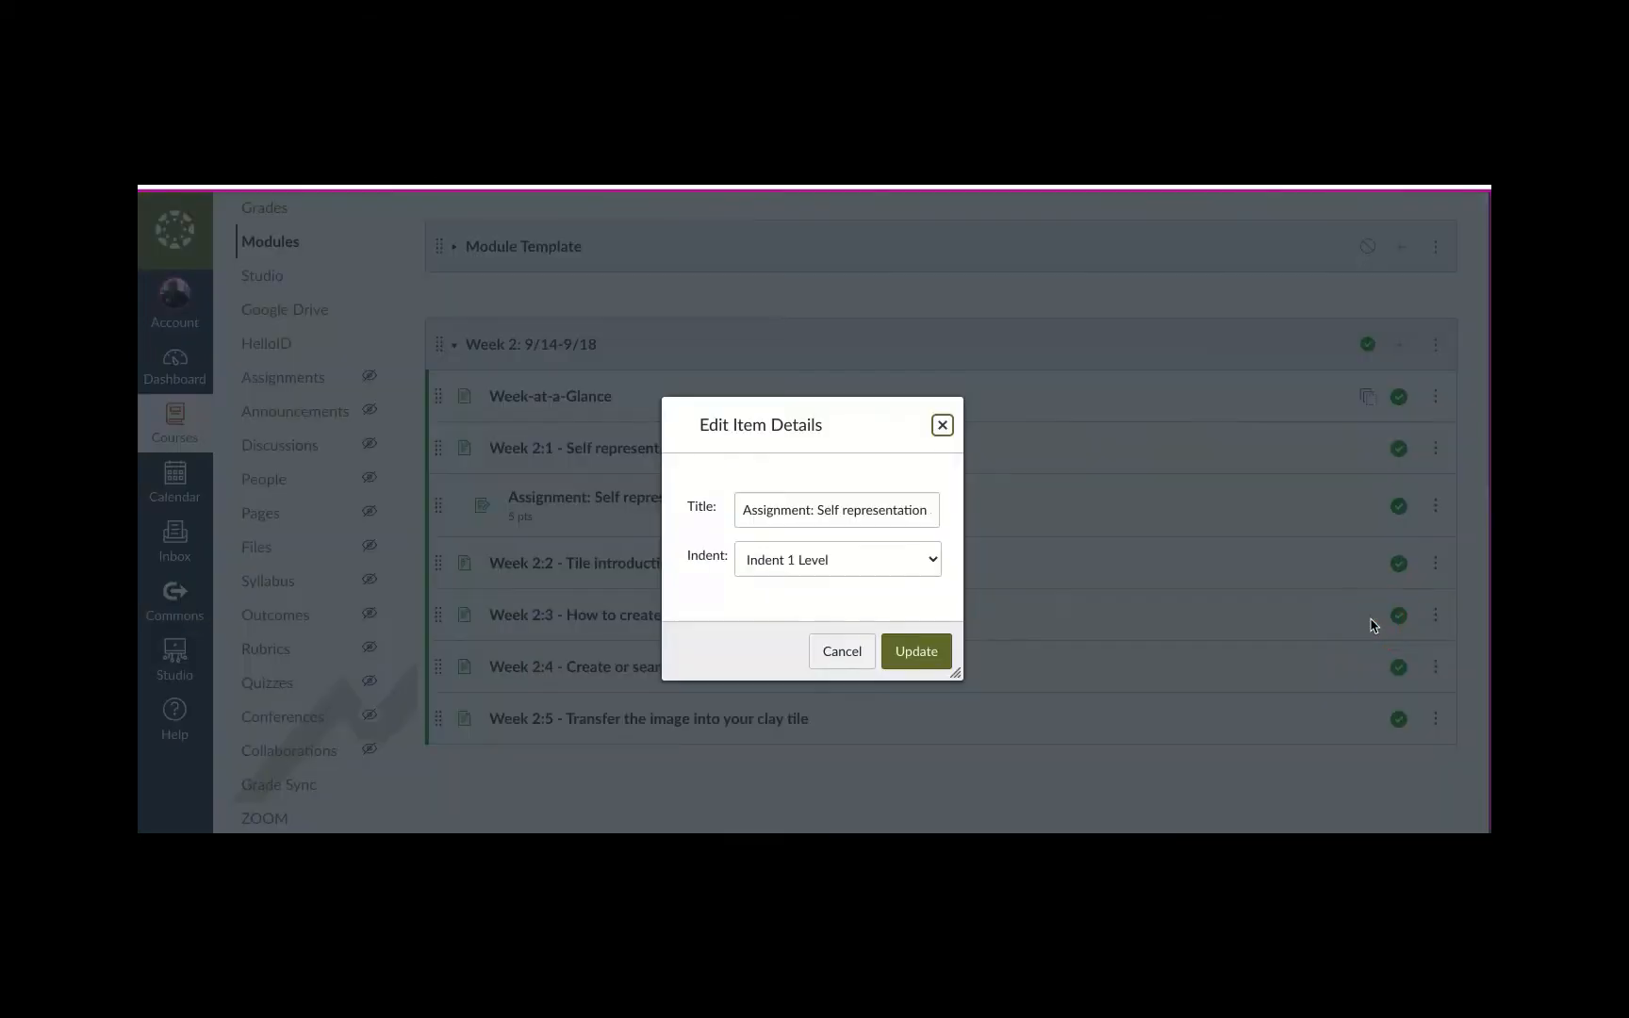
{"action": "left_click", "coordinate": [741, 510]}
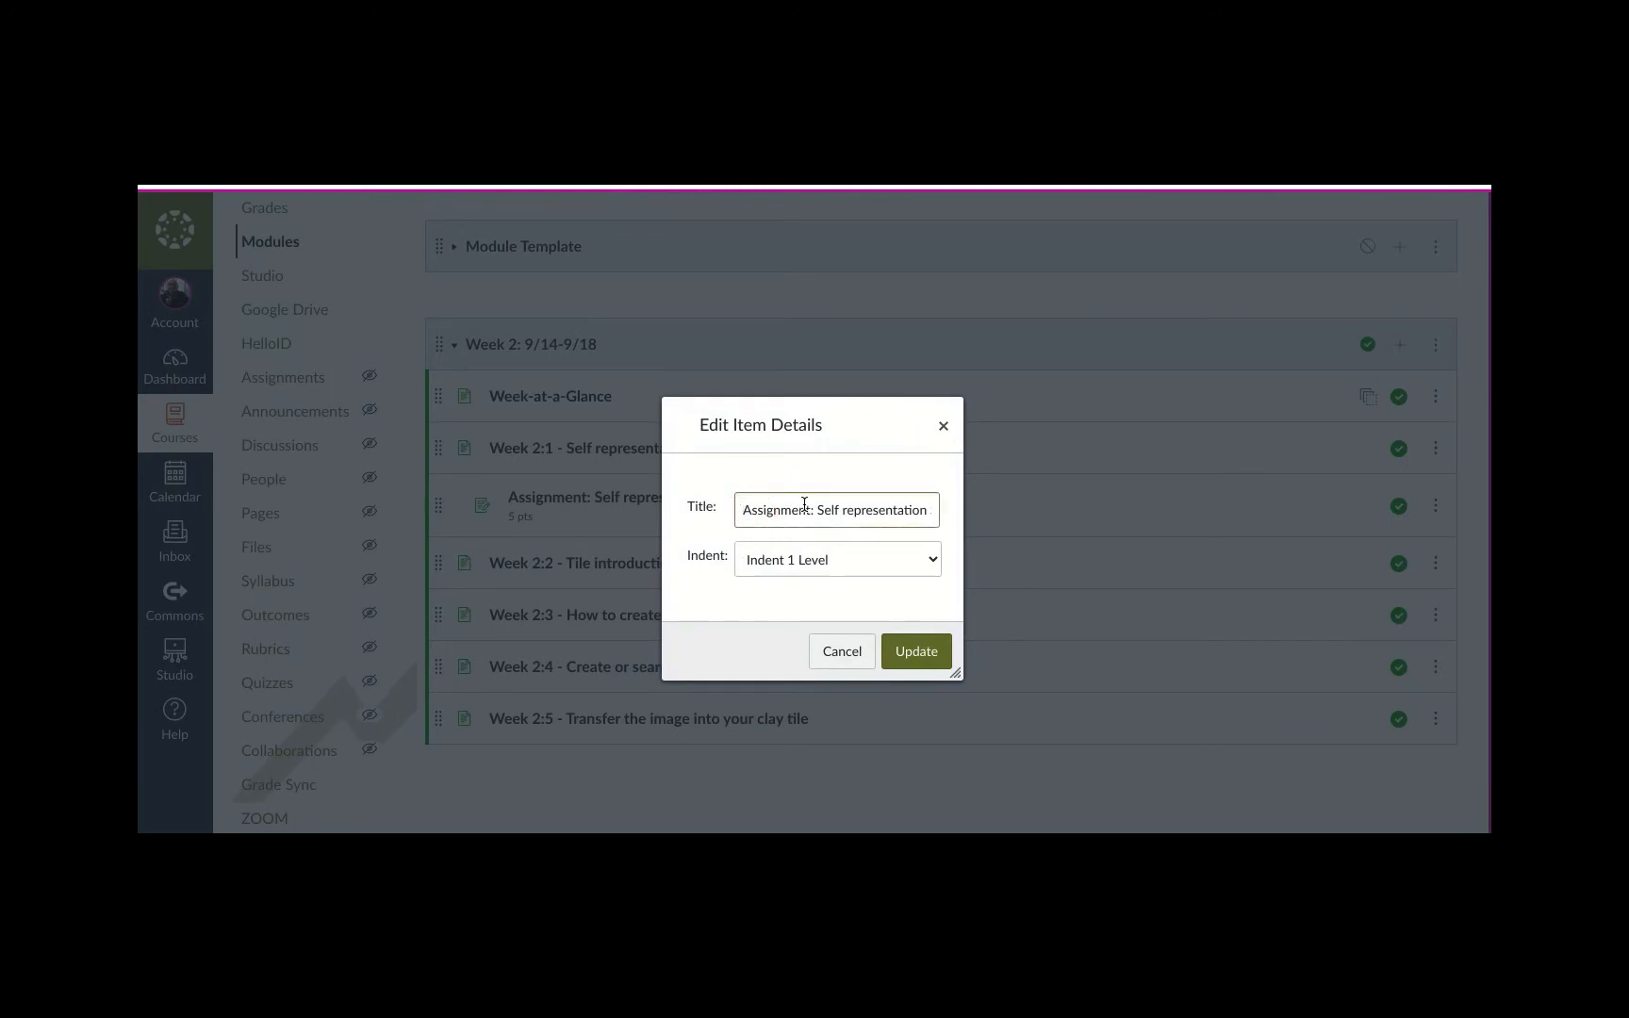
{"action": "type", "text": "2:1"}
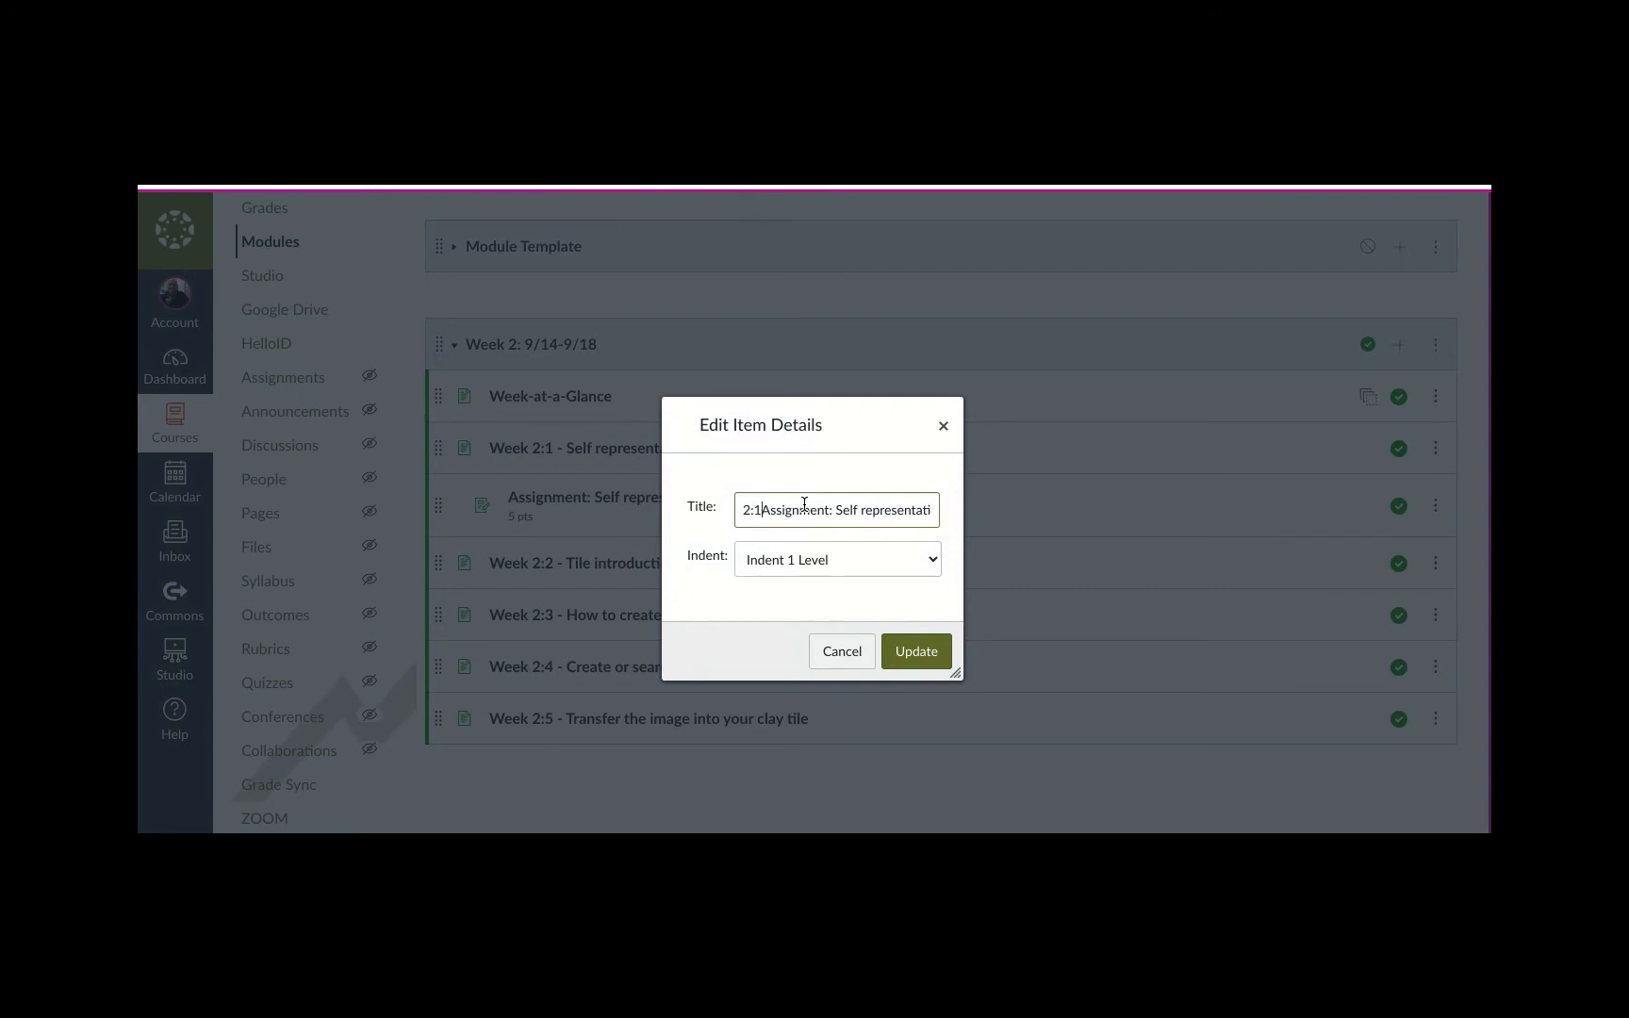
{"action": "type", "text": " -"}
{"action": "left_click", "coordinate": [916, 651]}
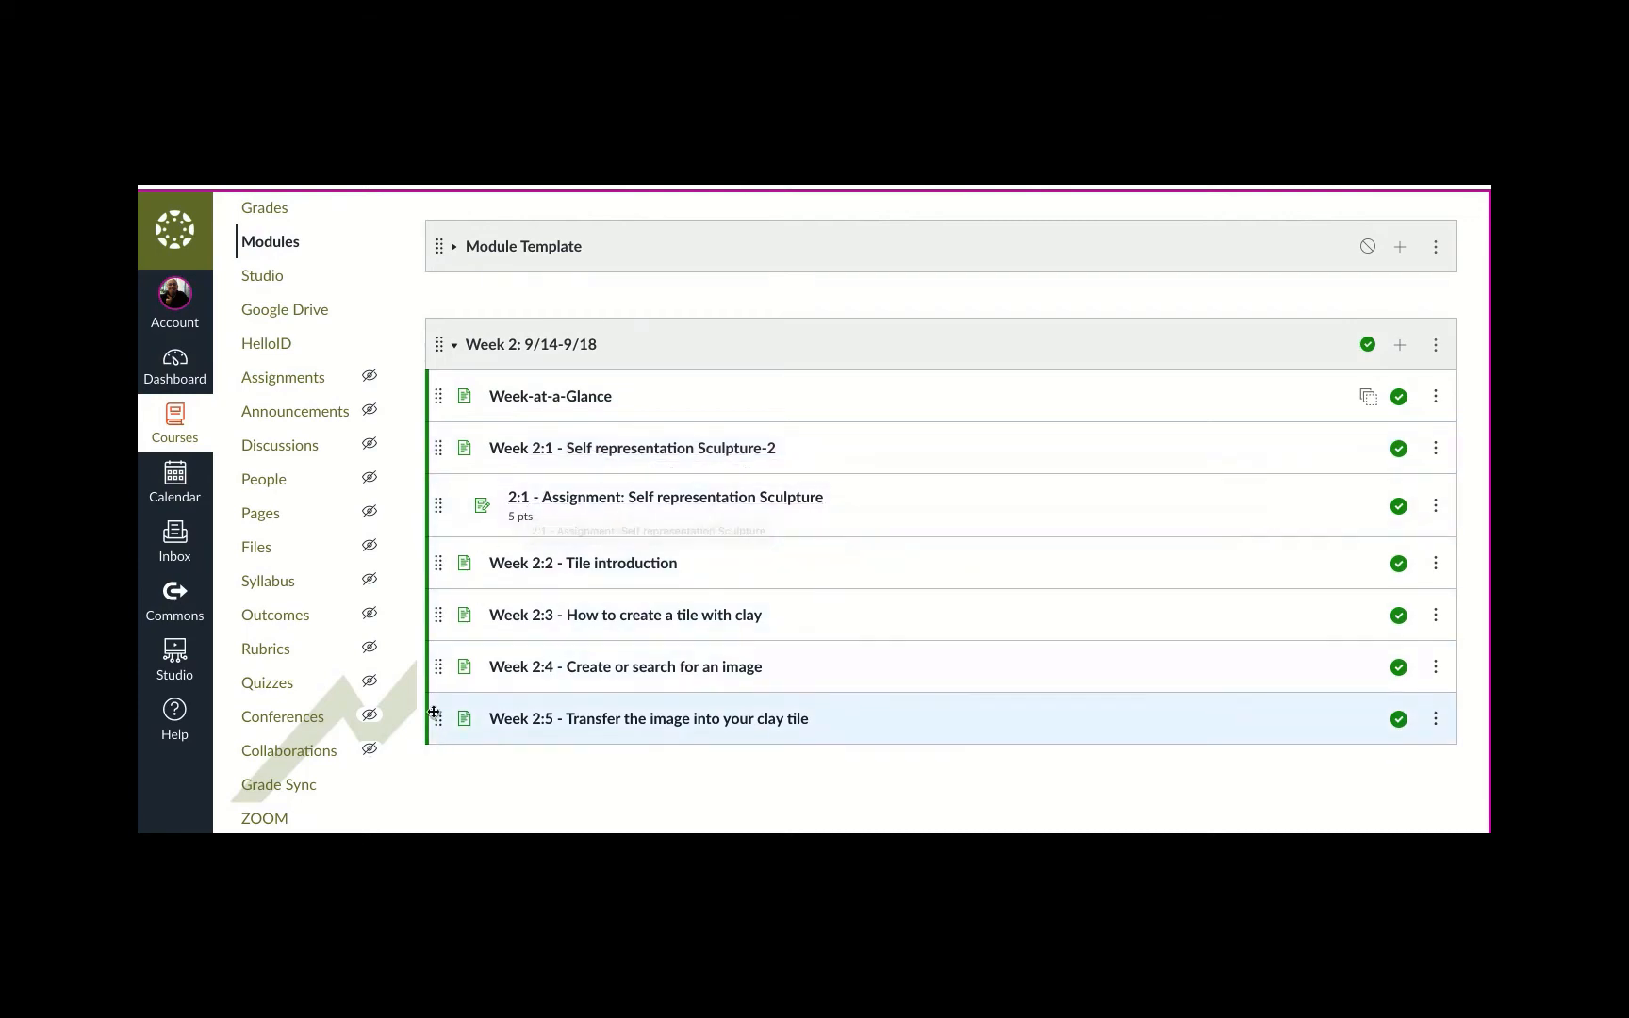
{"action": "mouse_move", "coordinate": [439, 719]}
{"action": "left_mouse_down"}
{"action": "mouse_move", "coordinate": [437, 633]}
{"action": "mouse_move", "coordinate": [429, 738]}
{"action": "left_mouse_up"}
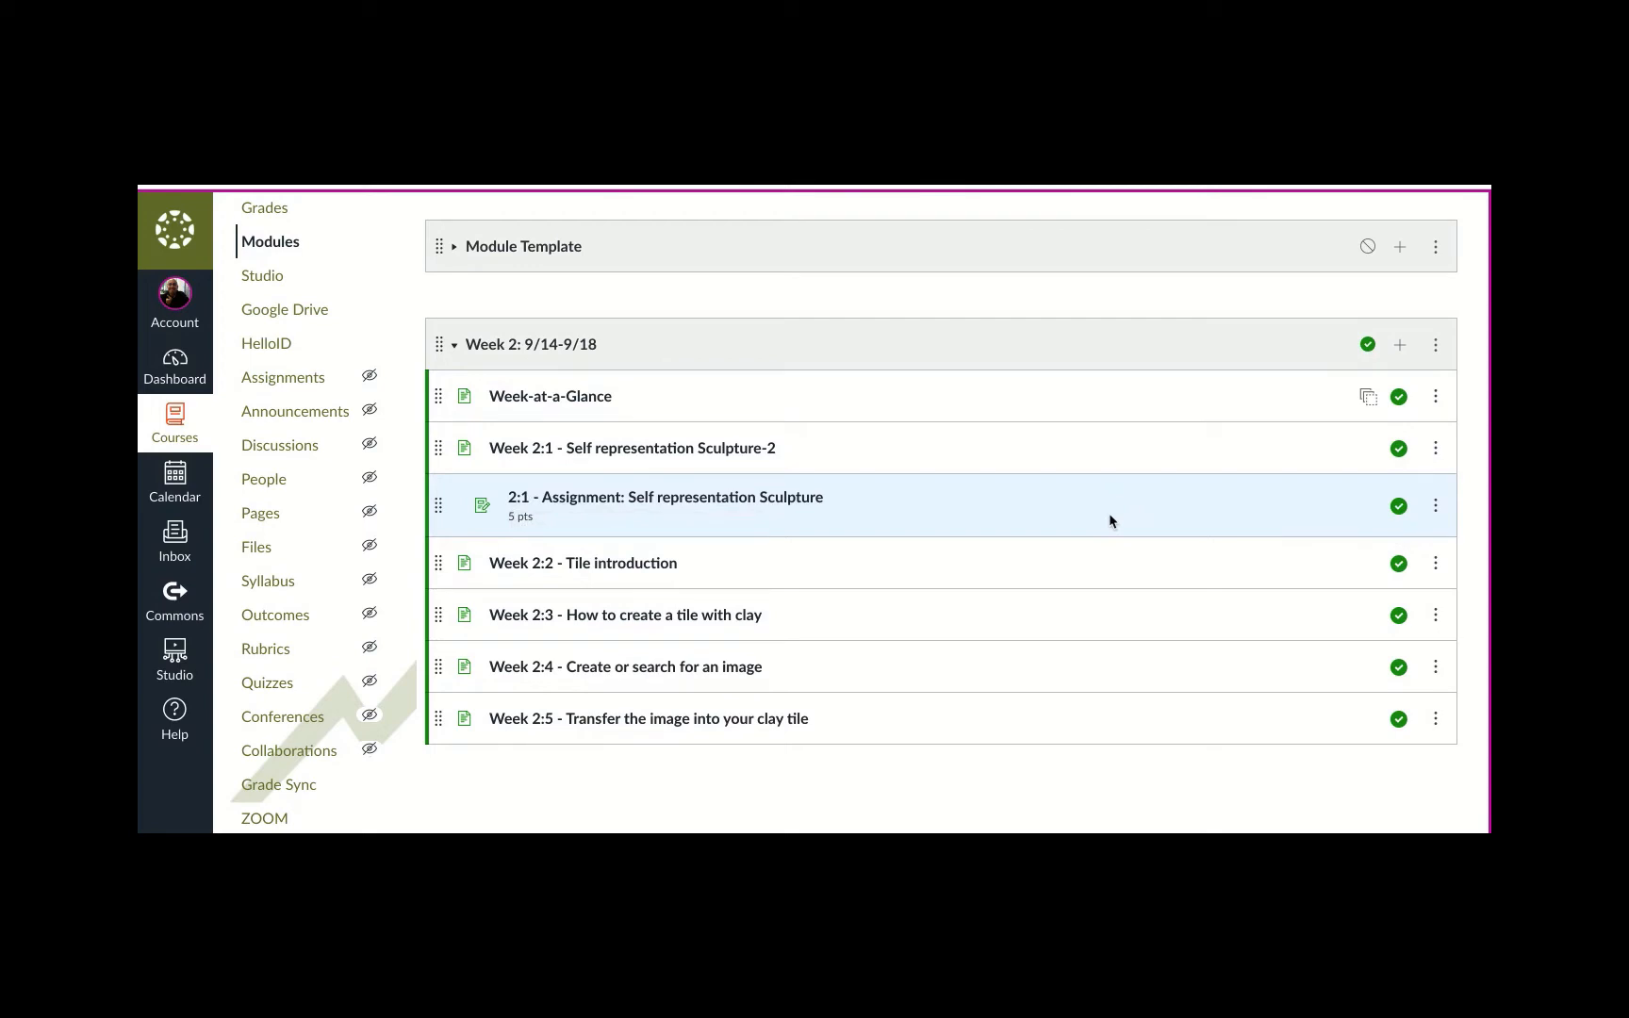
Increase the 2:1 assignment's indent by one level and decrease it back by one level
{"action": "left_click", "coordinate": [1435, 506]}
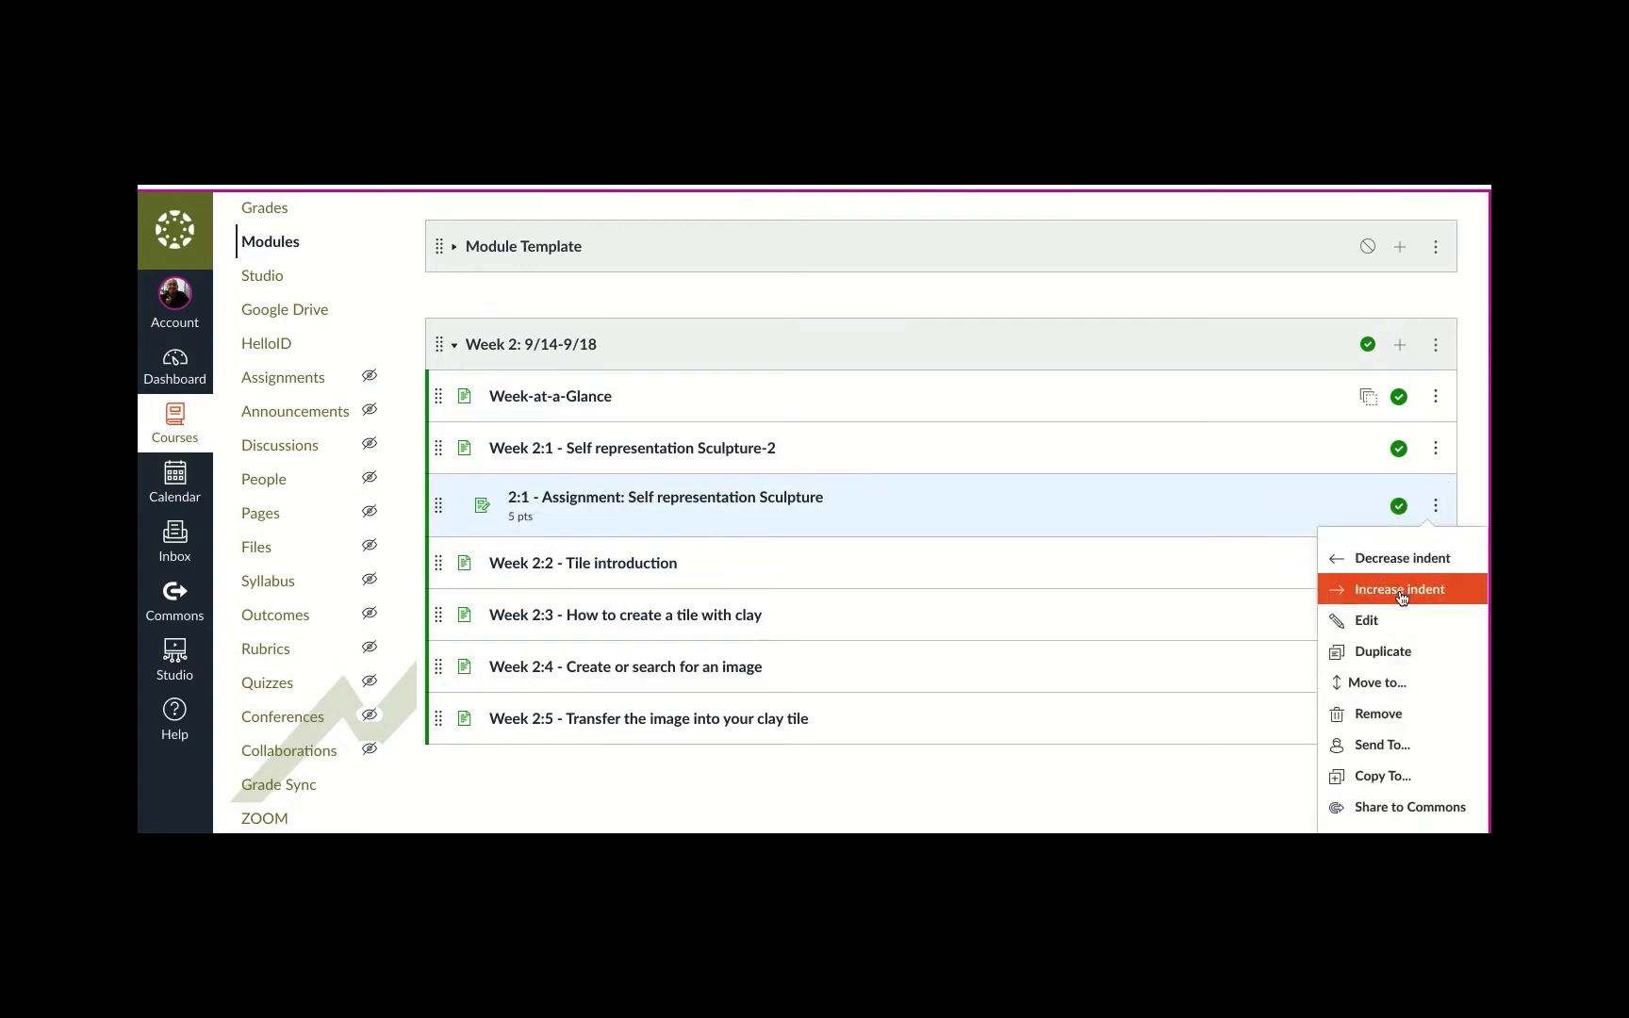
{"action": "left_click", "coordinate": [1402, 594]}
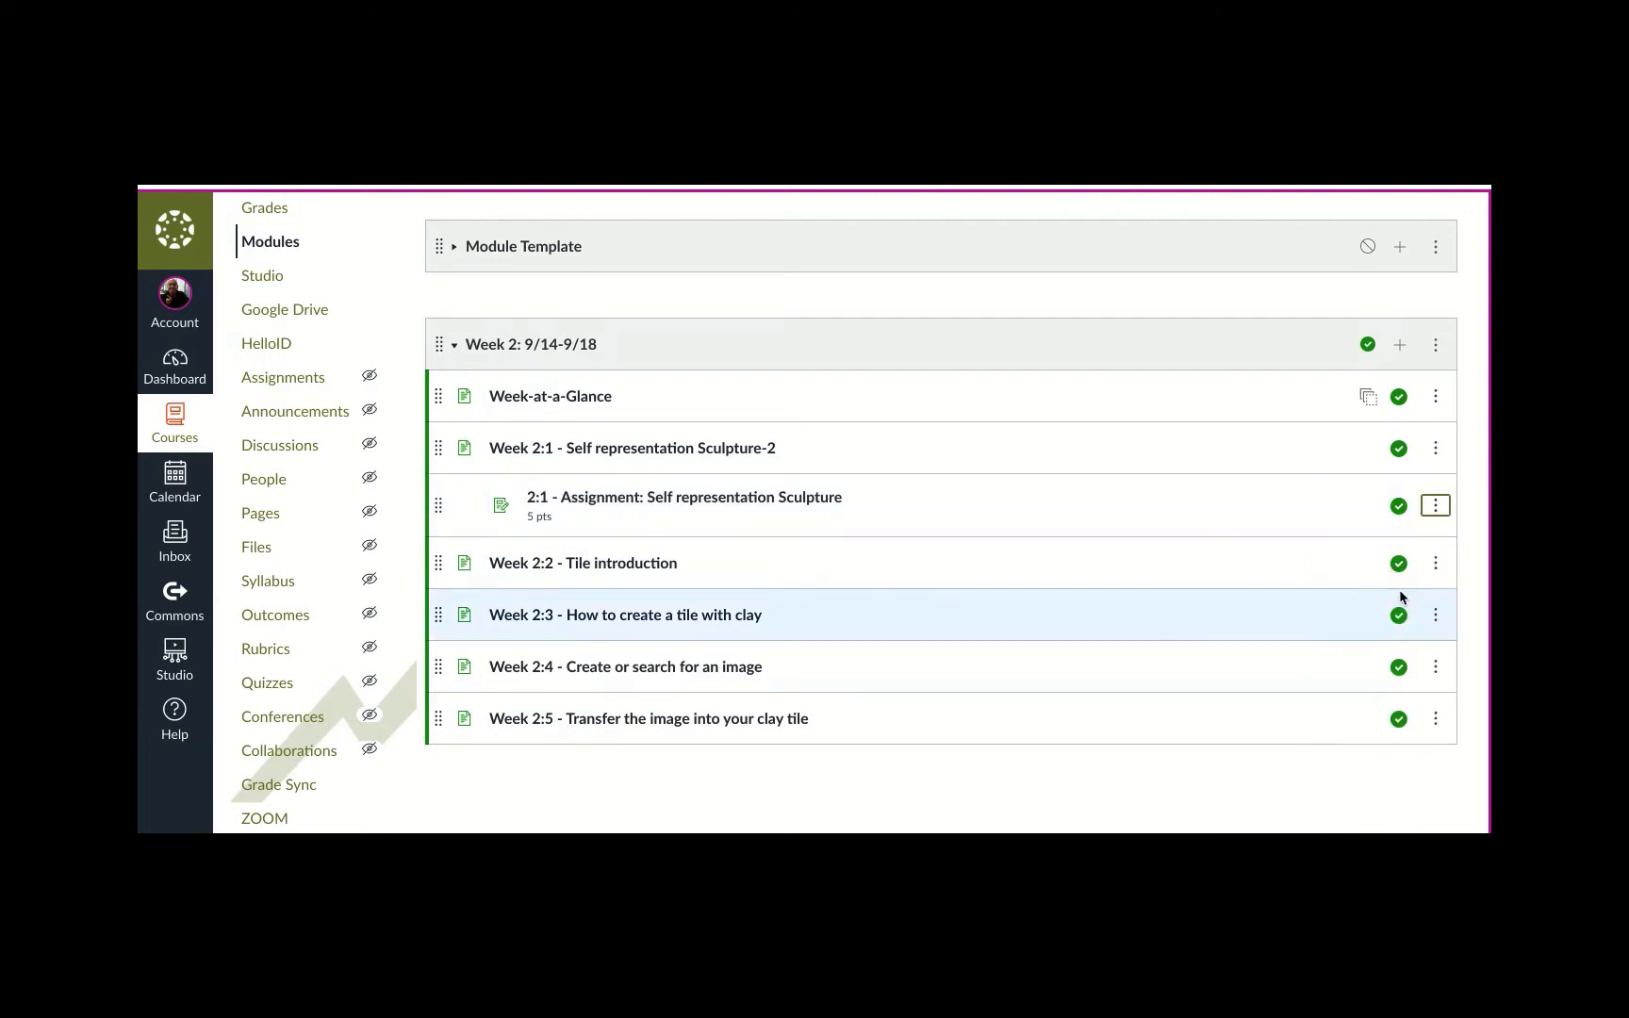
{"action": "left_click", "coordinate": [1436, 505]}
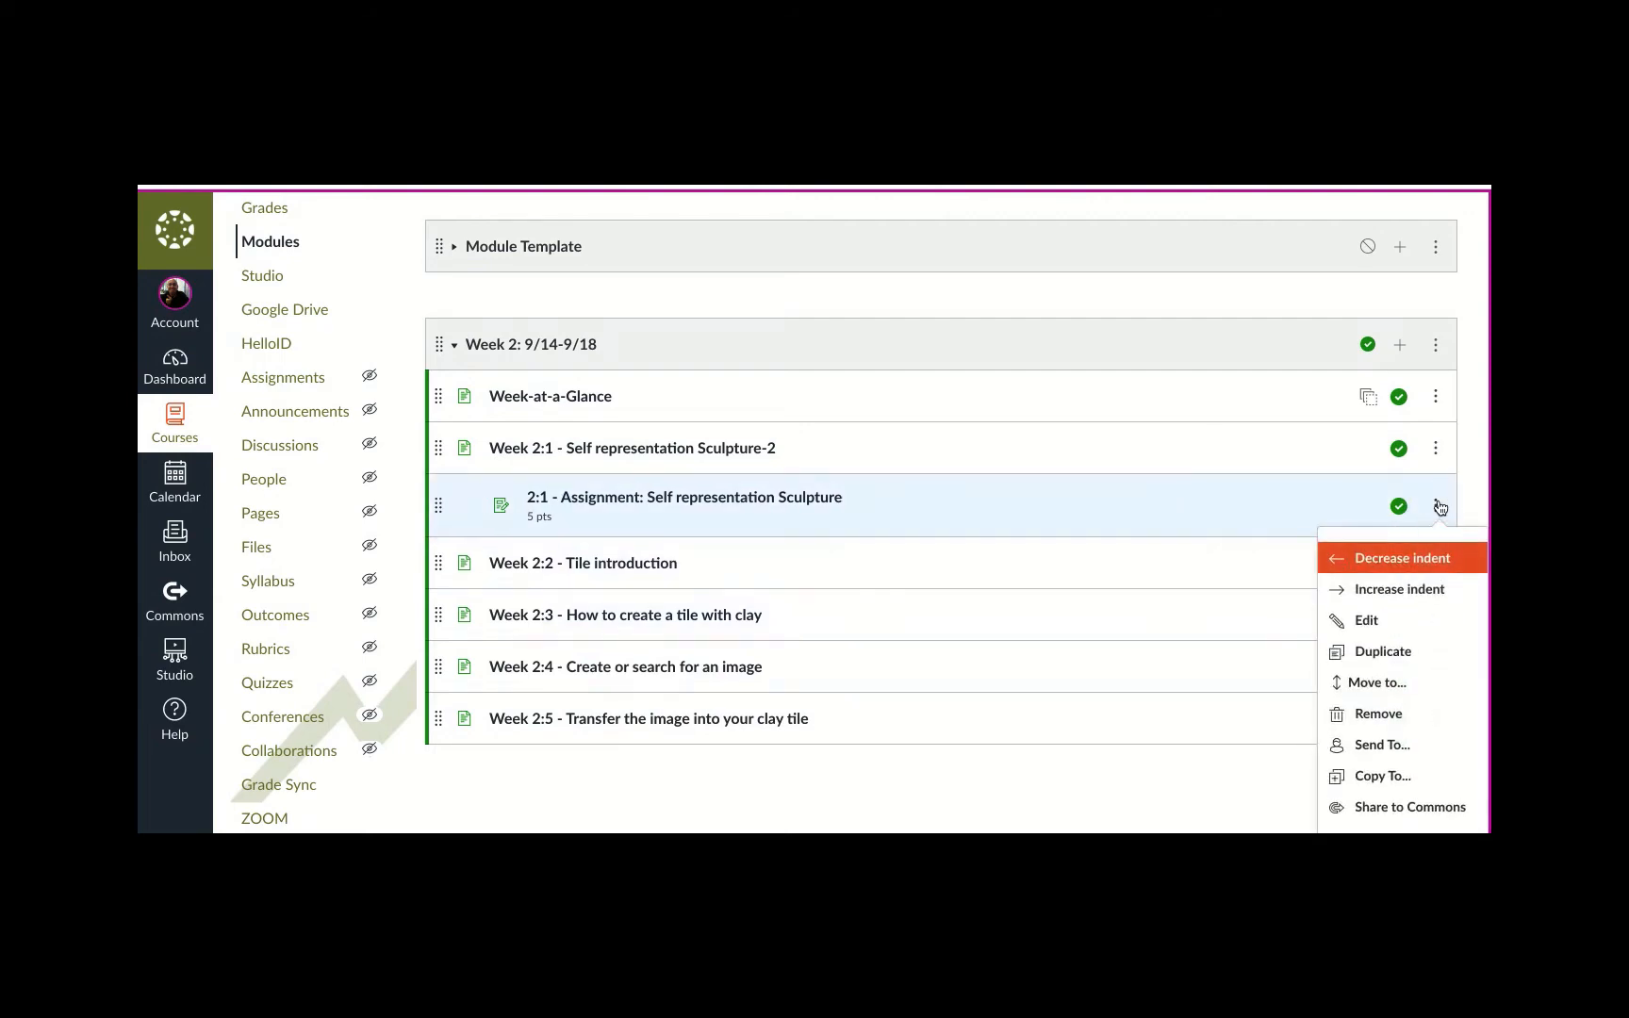
{"action": "left_click", "coordinate": [1421, 556]}
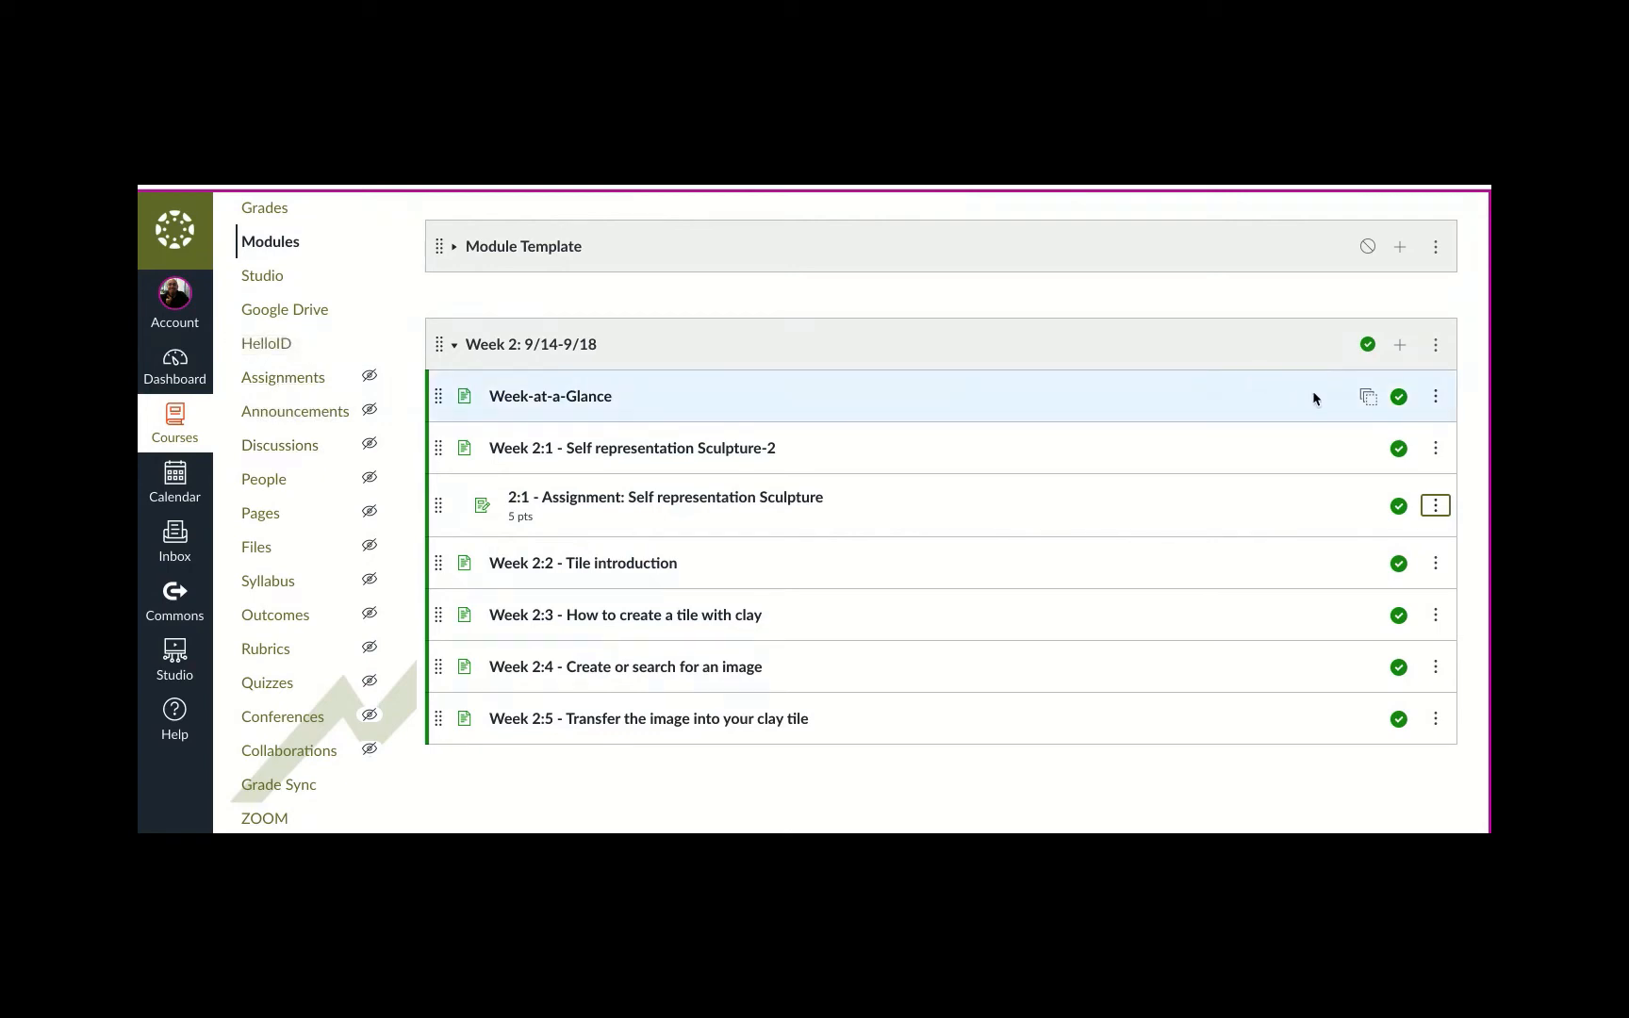
Start adding an item of type Page to the Week 2 module and browse the existing course pages
{"action": "left_click", "coordinate": [1401, 347]}
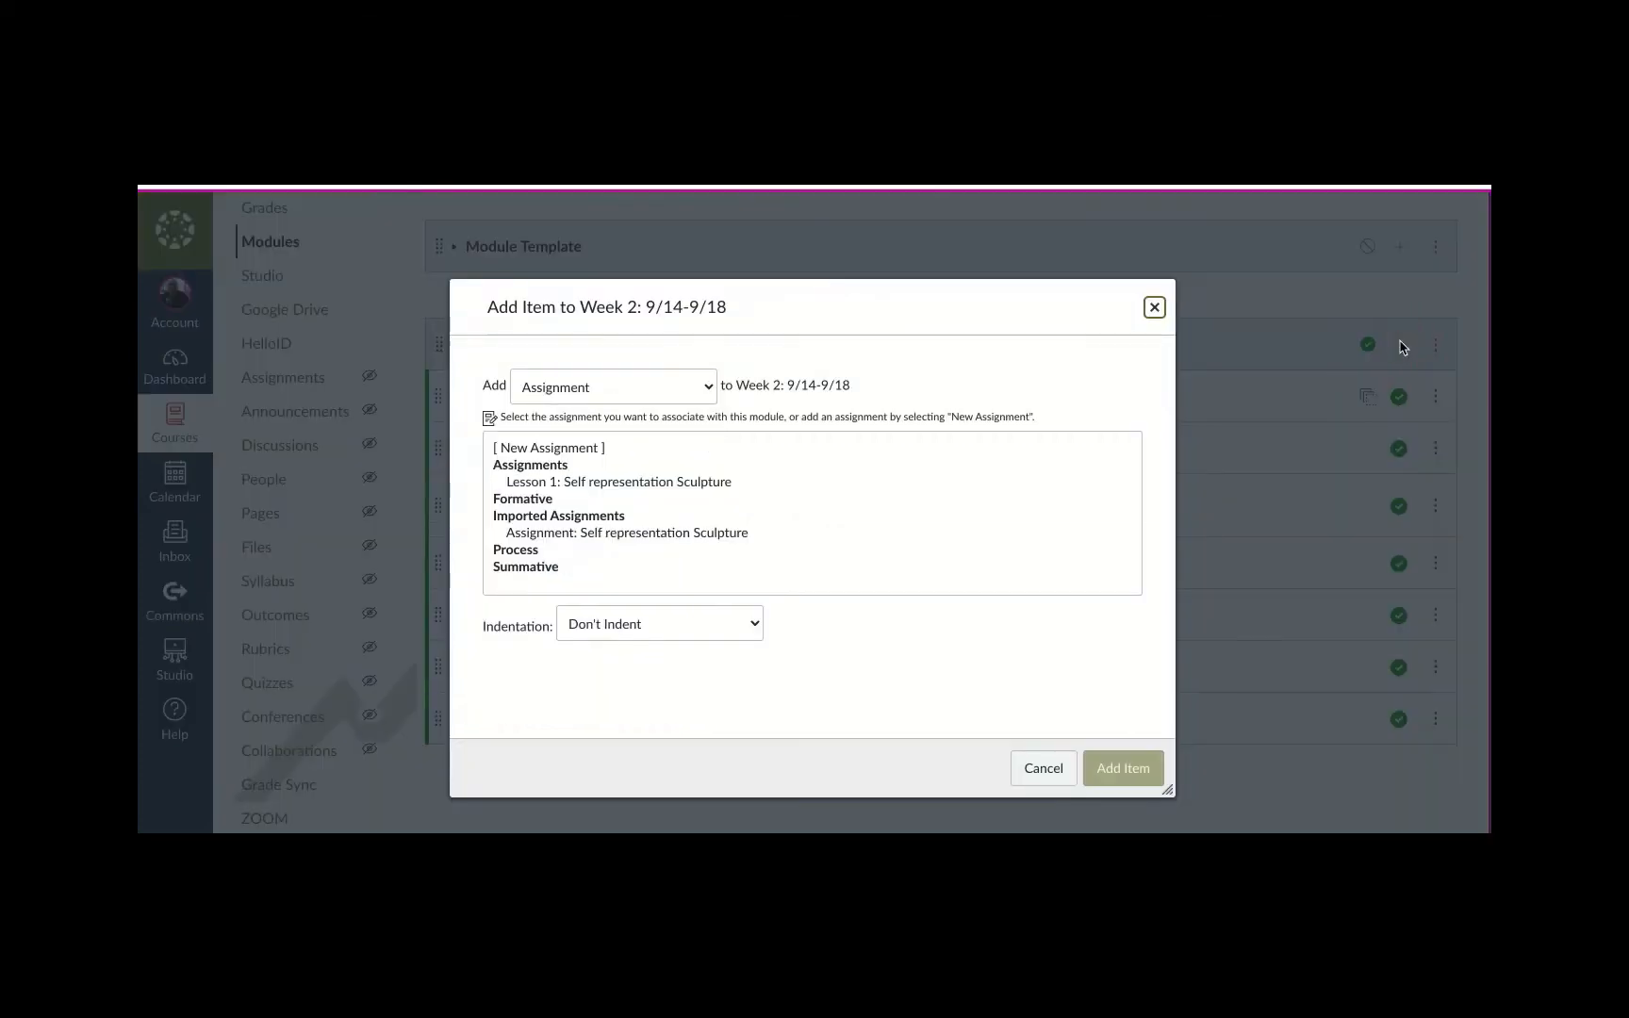
{"action": "left_click", "coordinate": [709, 387]}
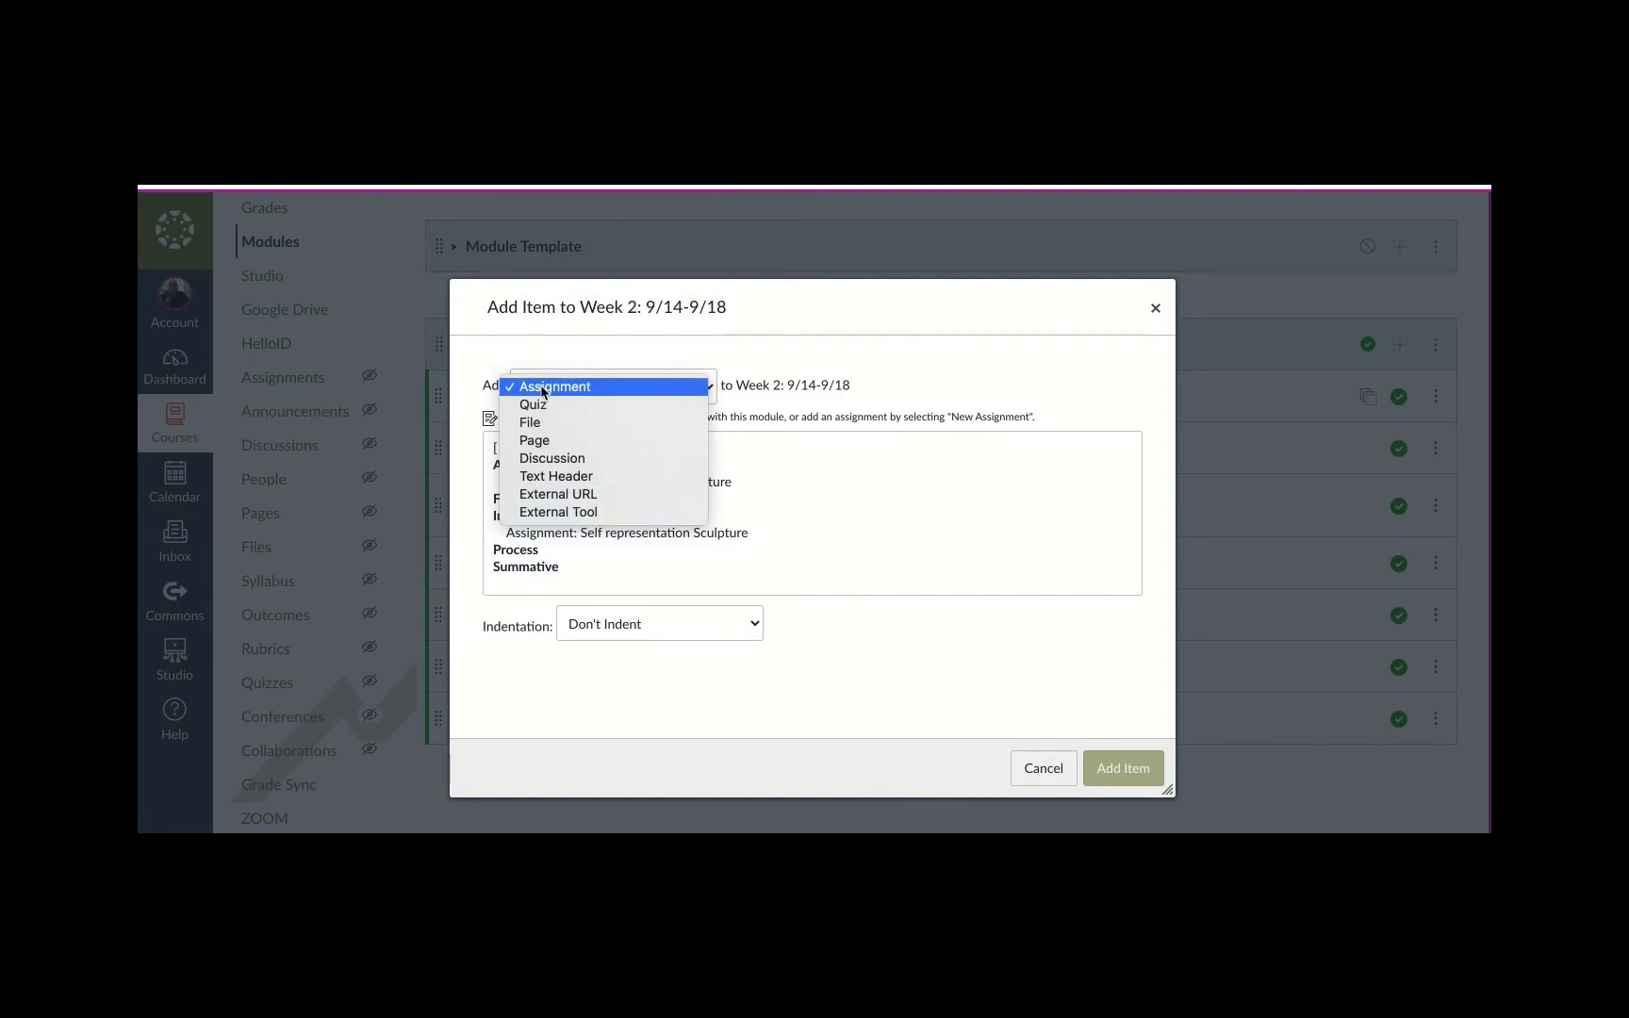
{"action": "left_click", "coordinate": [542, 443]}
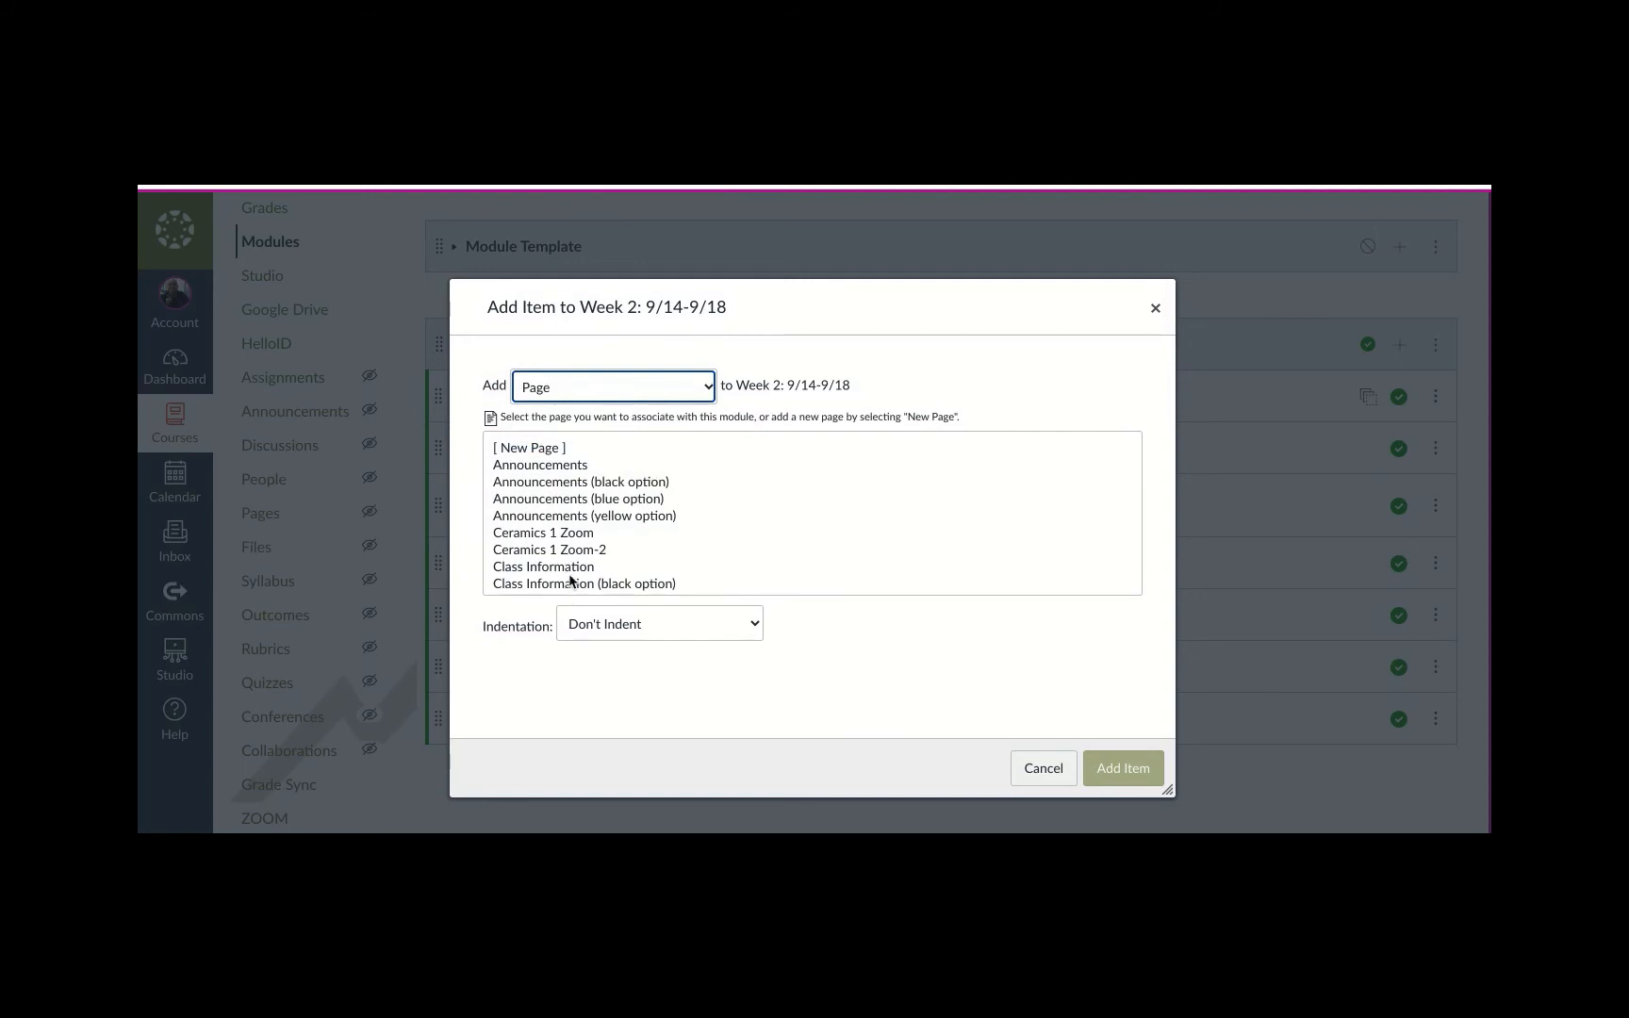
{"action": "scroll", "coordinate": [571, 577], "scroll_direction": "down", "scroll_amount": 10}
{"action": "scroll", "coordinate": [571, 575], "scroll_direction": "down", "scroll_amount": 15}
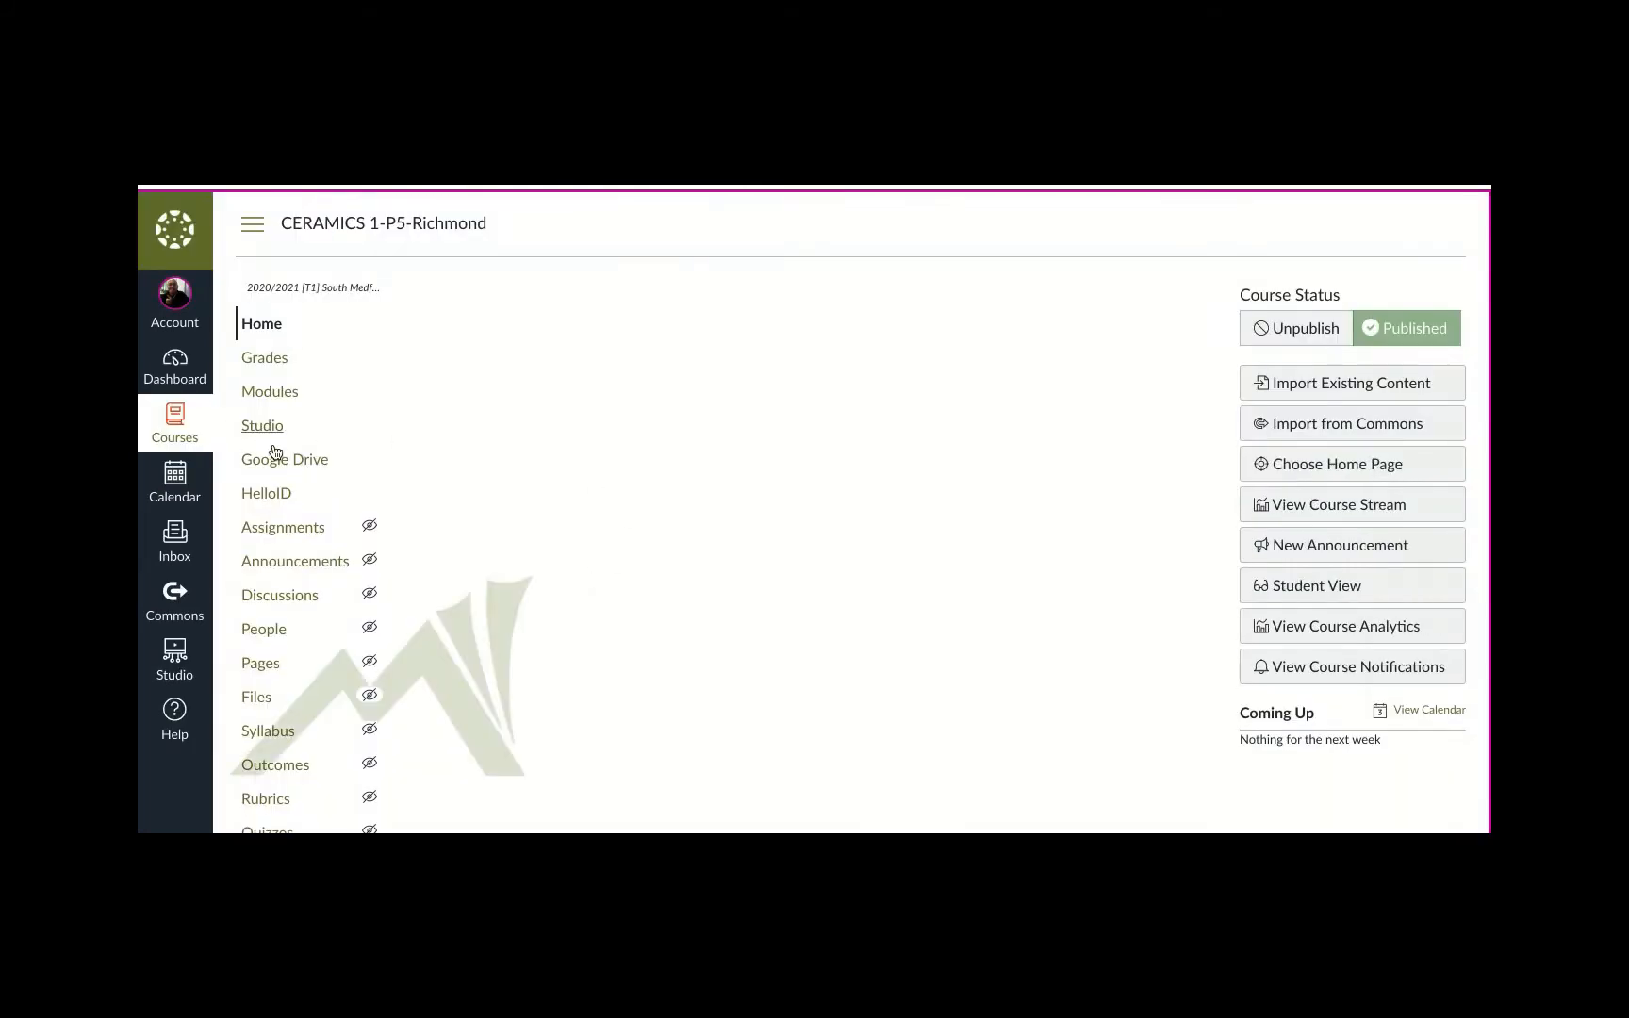
Return to the course's modules and check the indentation options for adding an assignment to Week 2, without adding one
{"action": "left_click", "coordinate": [270, 391]}
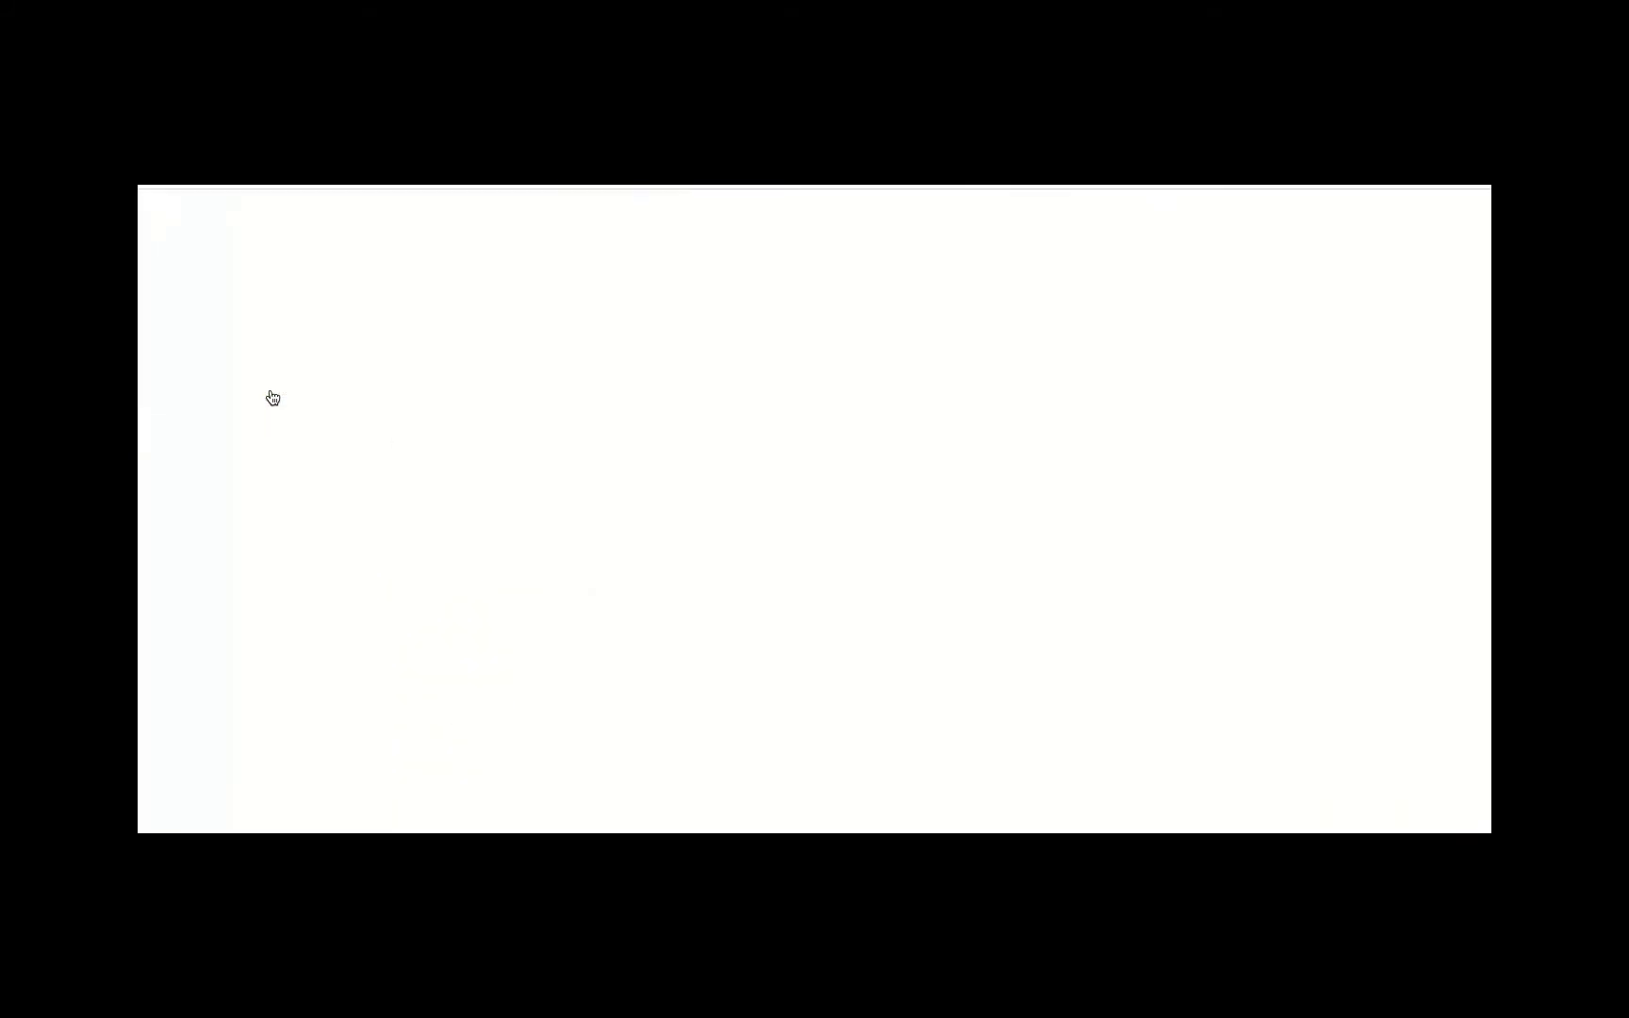
{"action": "scroll", "coordinate": [880, 517], "scroll_direction": "down", "scroll_amount": 3}
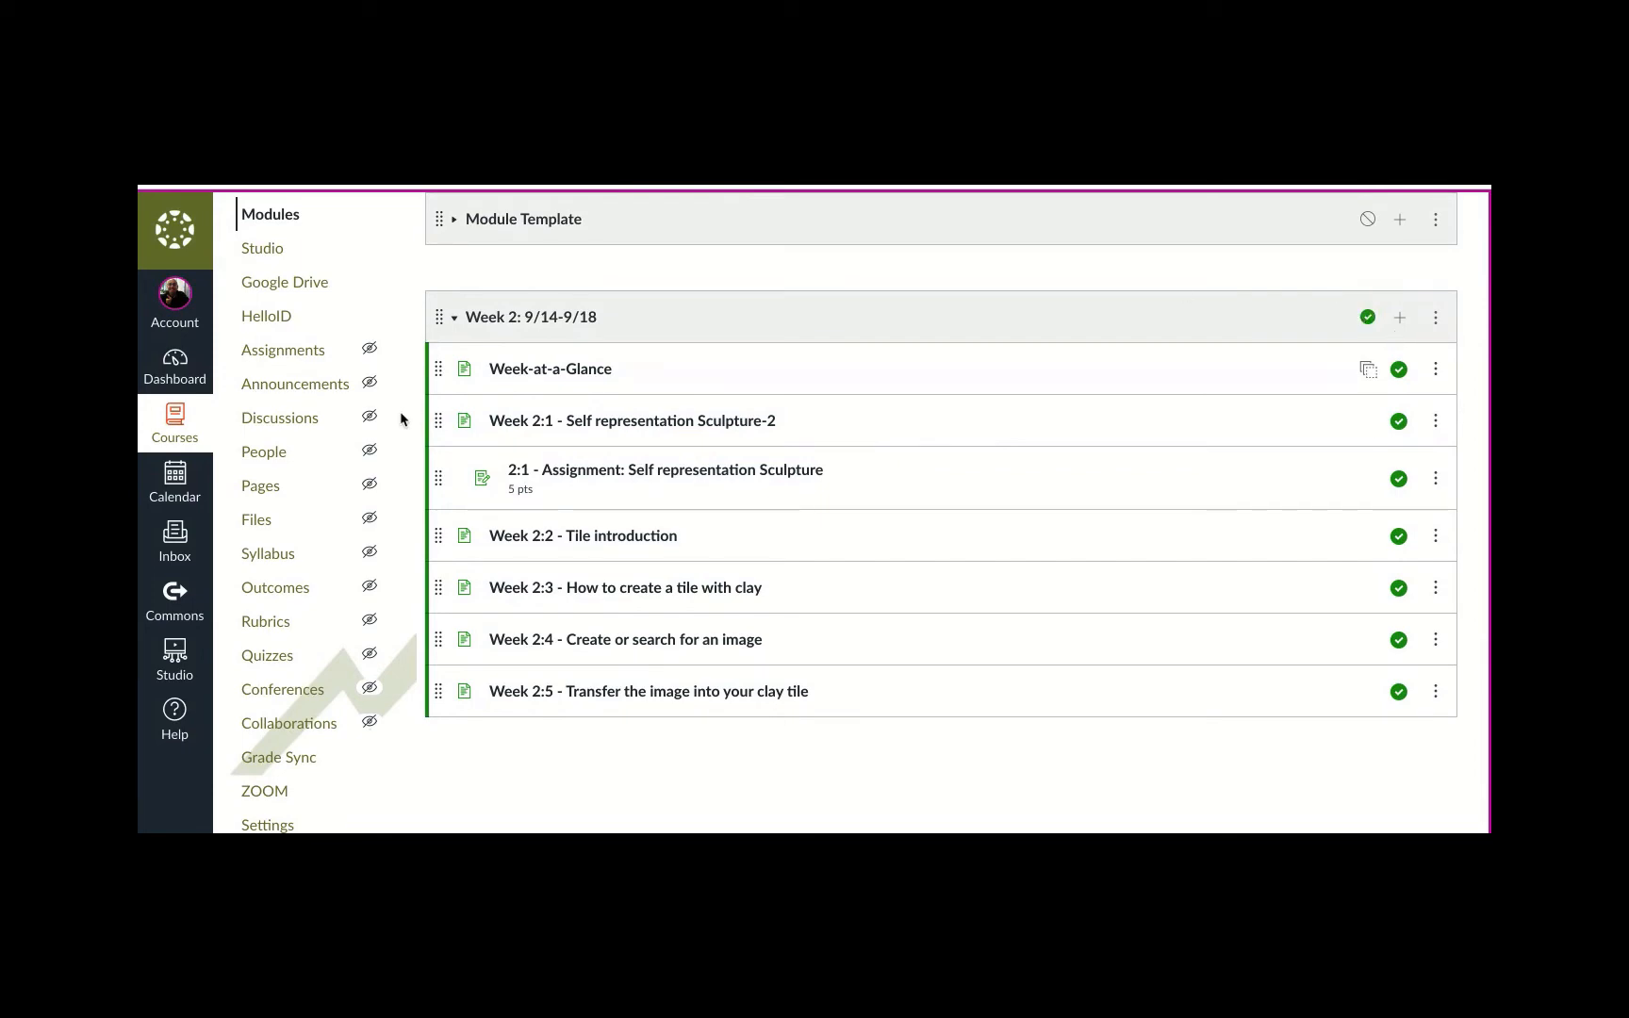
{"action": "left_click", "coordinate": [1399, 320]}
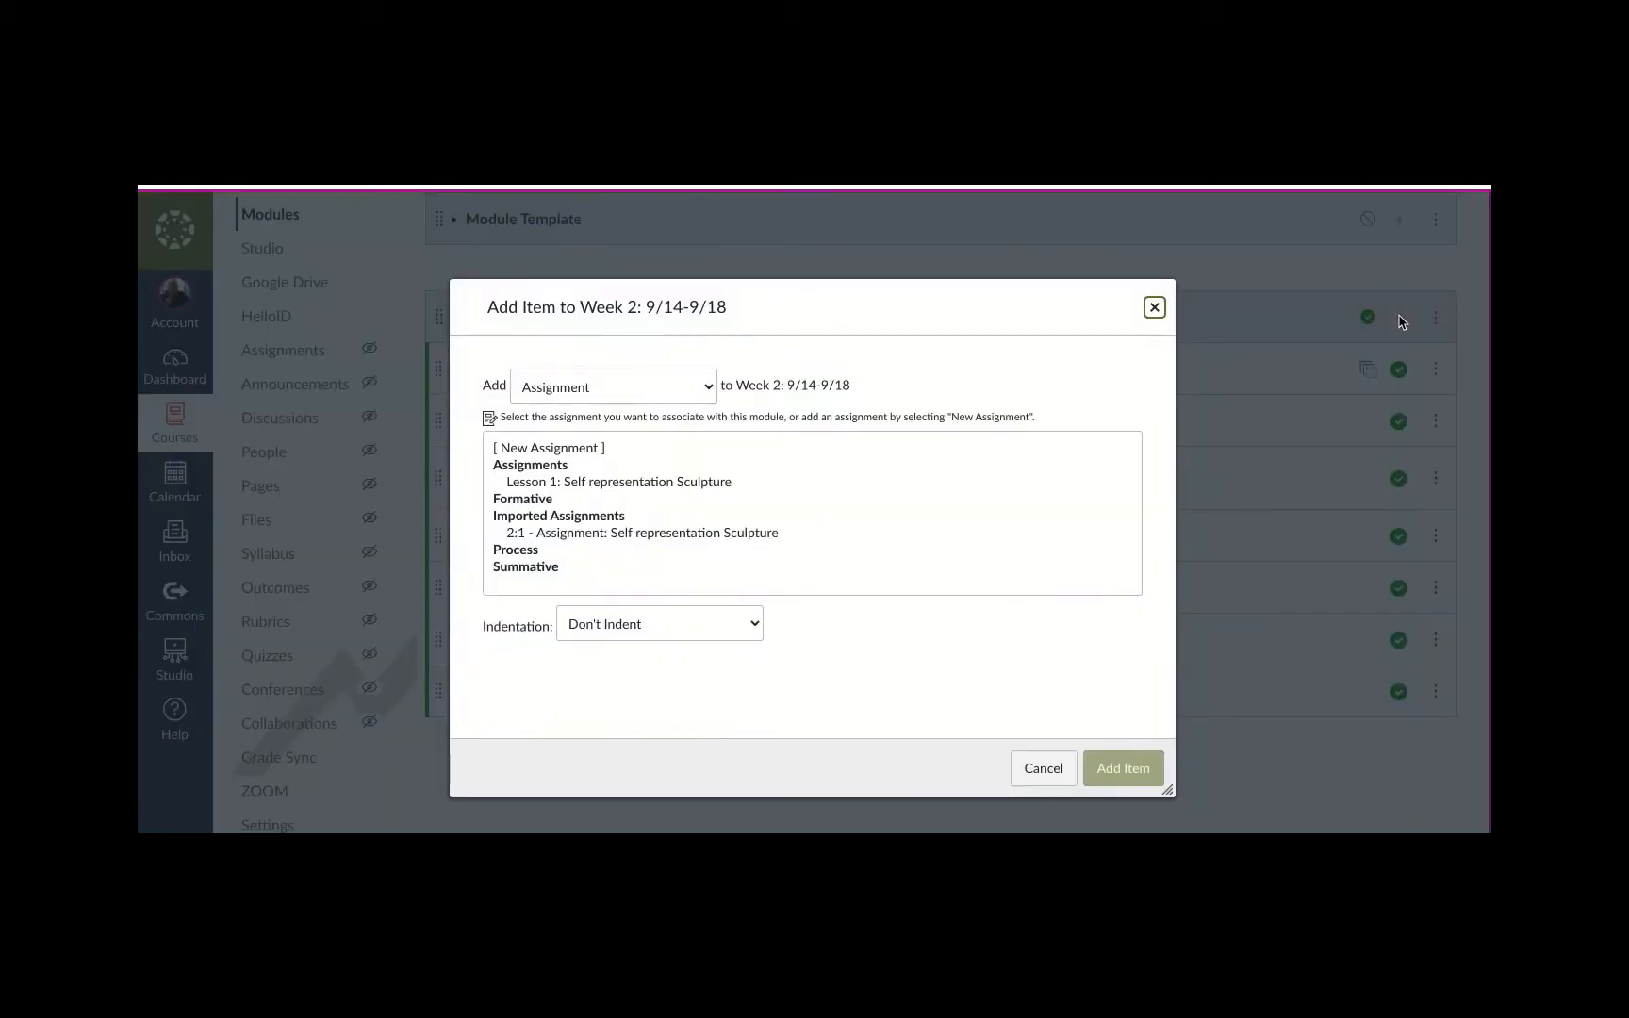
{"action": "left_click", "coordinate": [755, 628]}
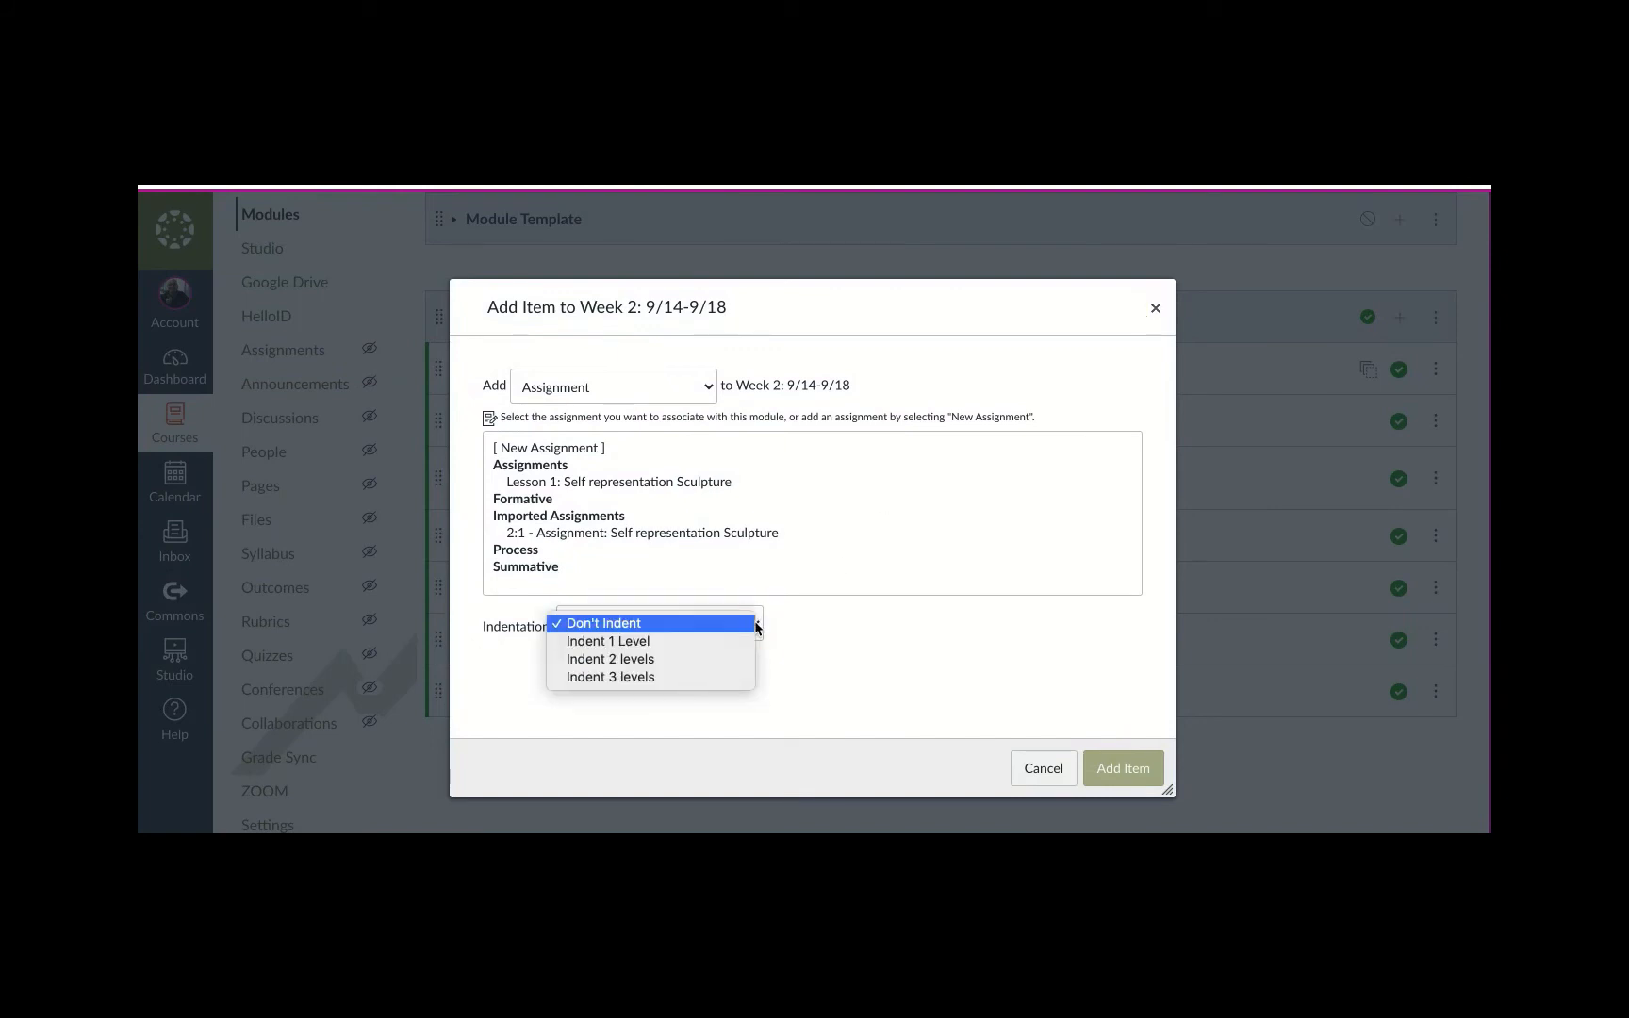
{"action": "left_click", "coordinate": [892, 673]}
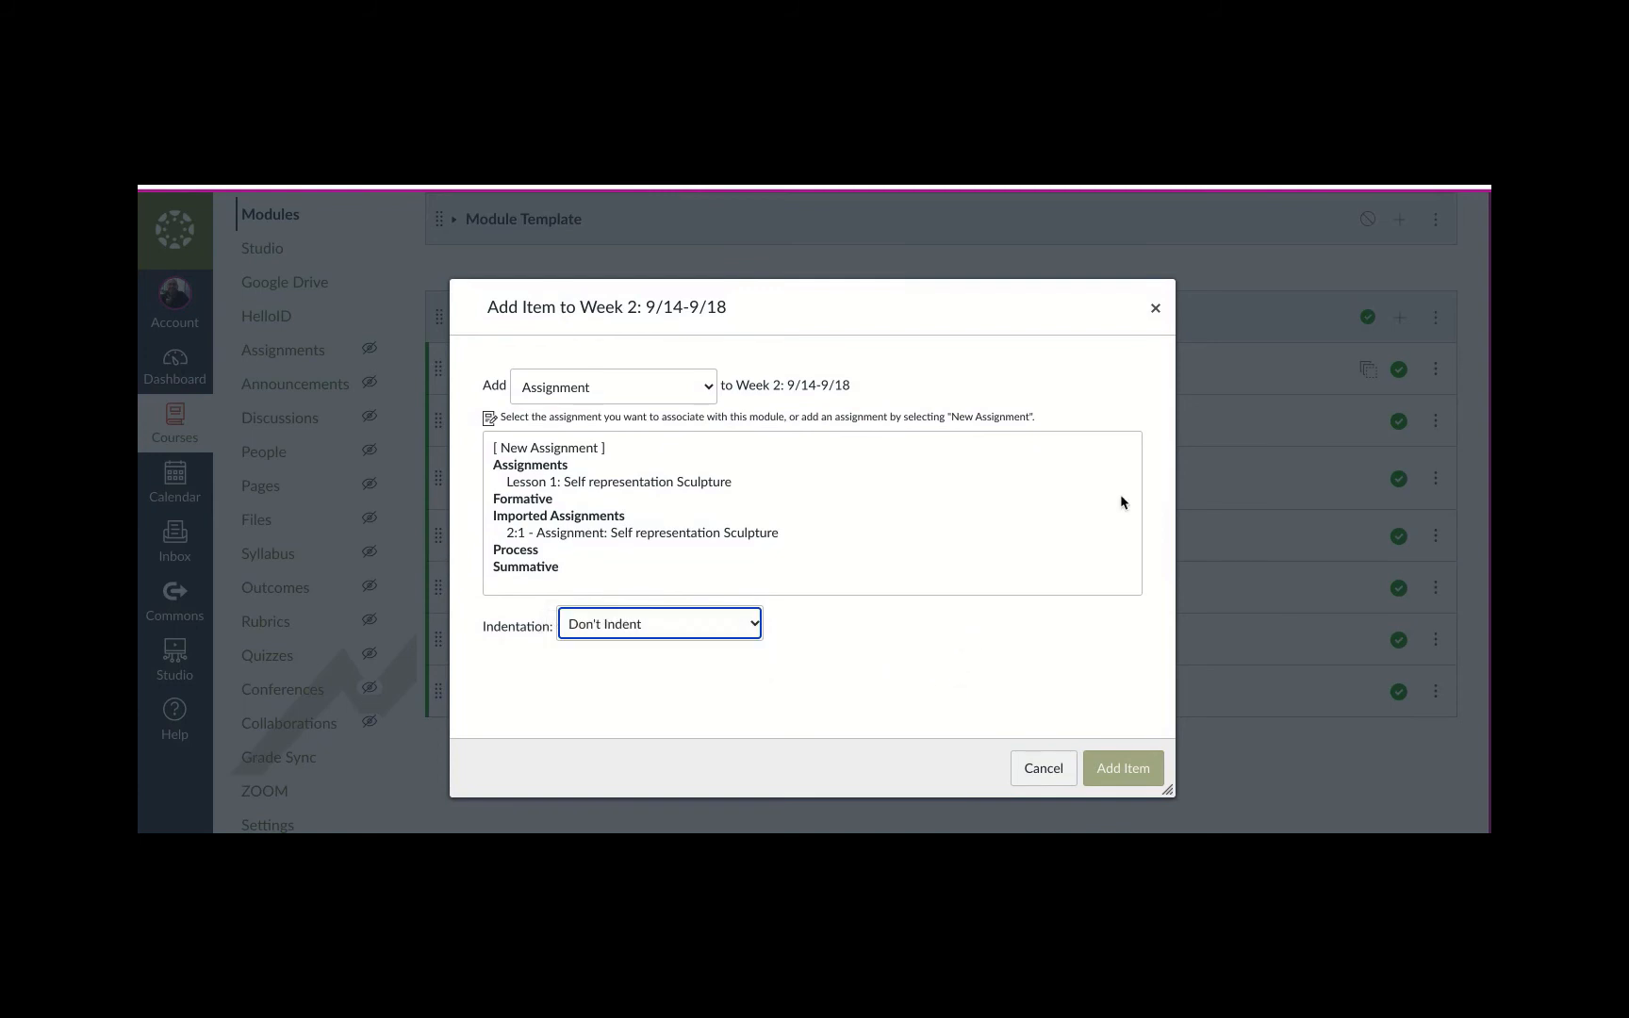
{"action": "left_click", "coordinate": [1153, 311]}
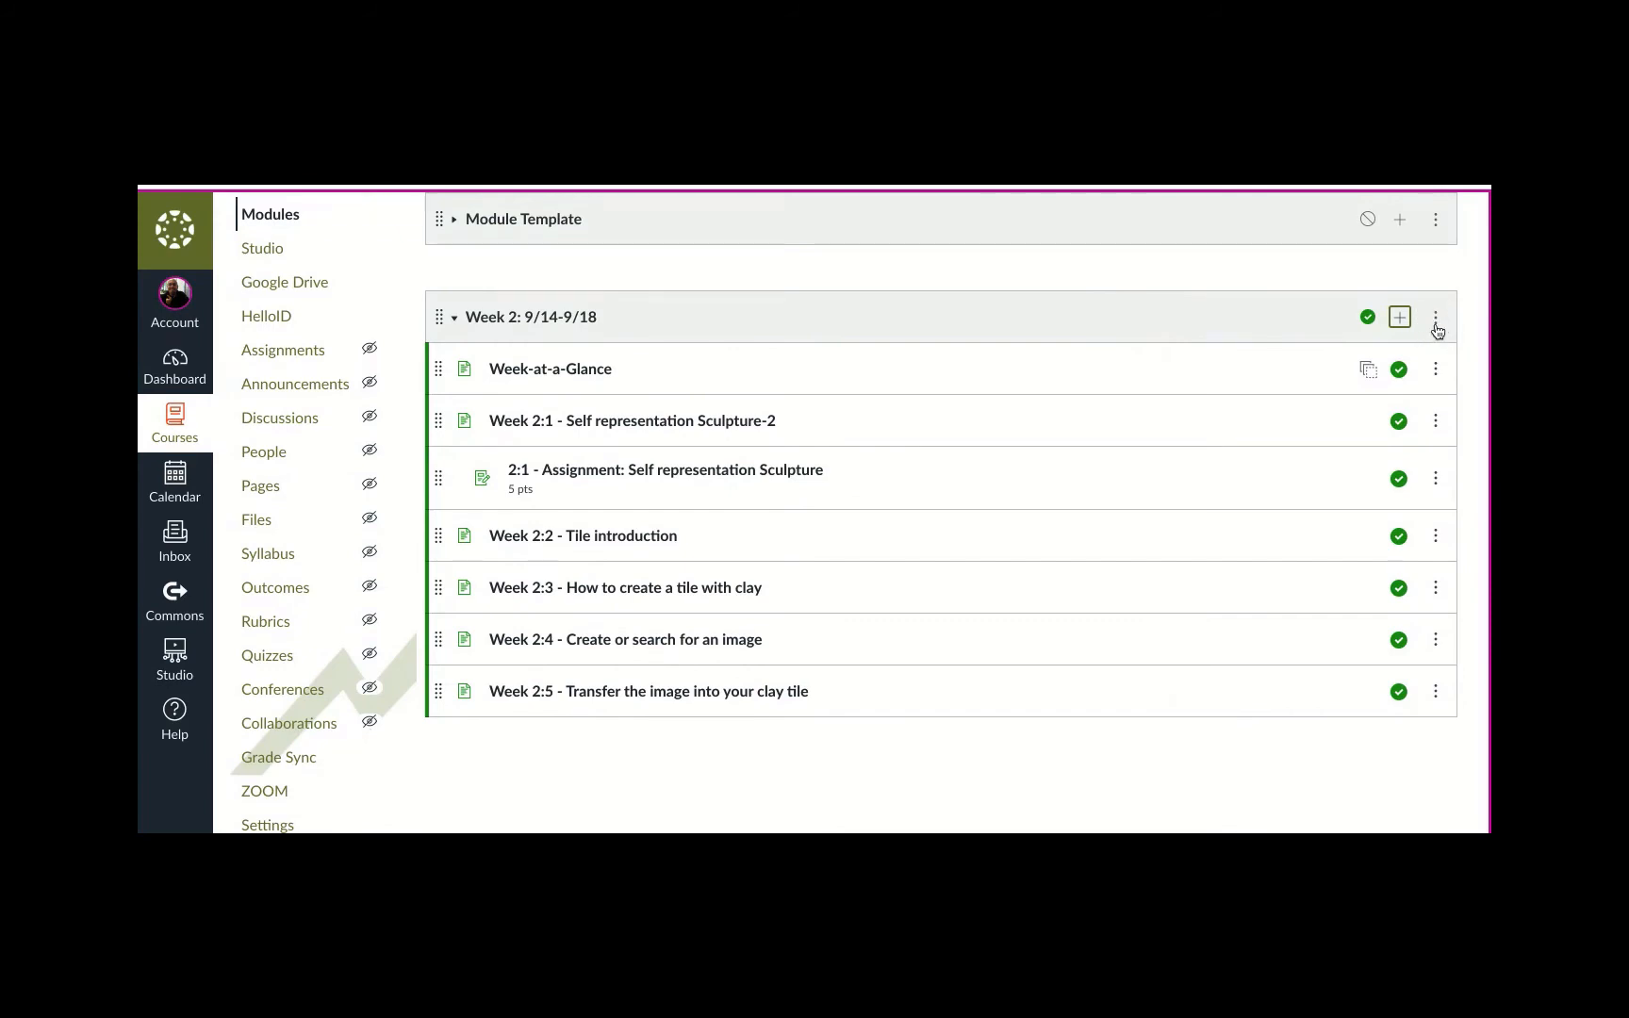
Send the Week 2: 9/14-9/18 module to a colleague and check where the account lists shared content
{"action": "left_click", "coordinate": [1436, 321]}
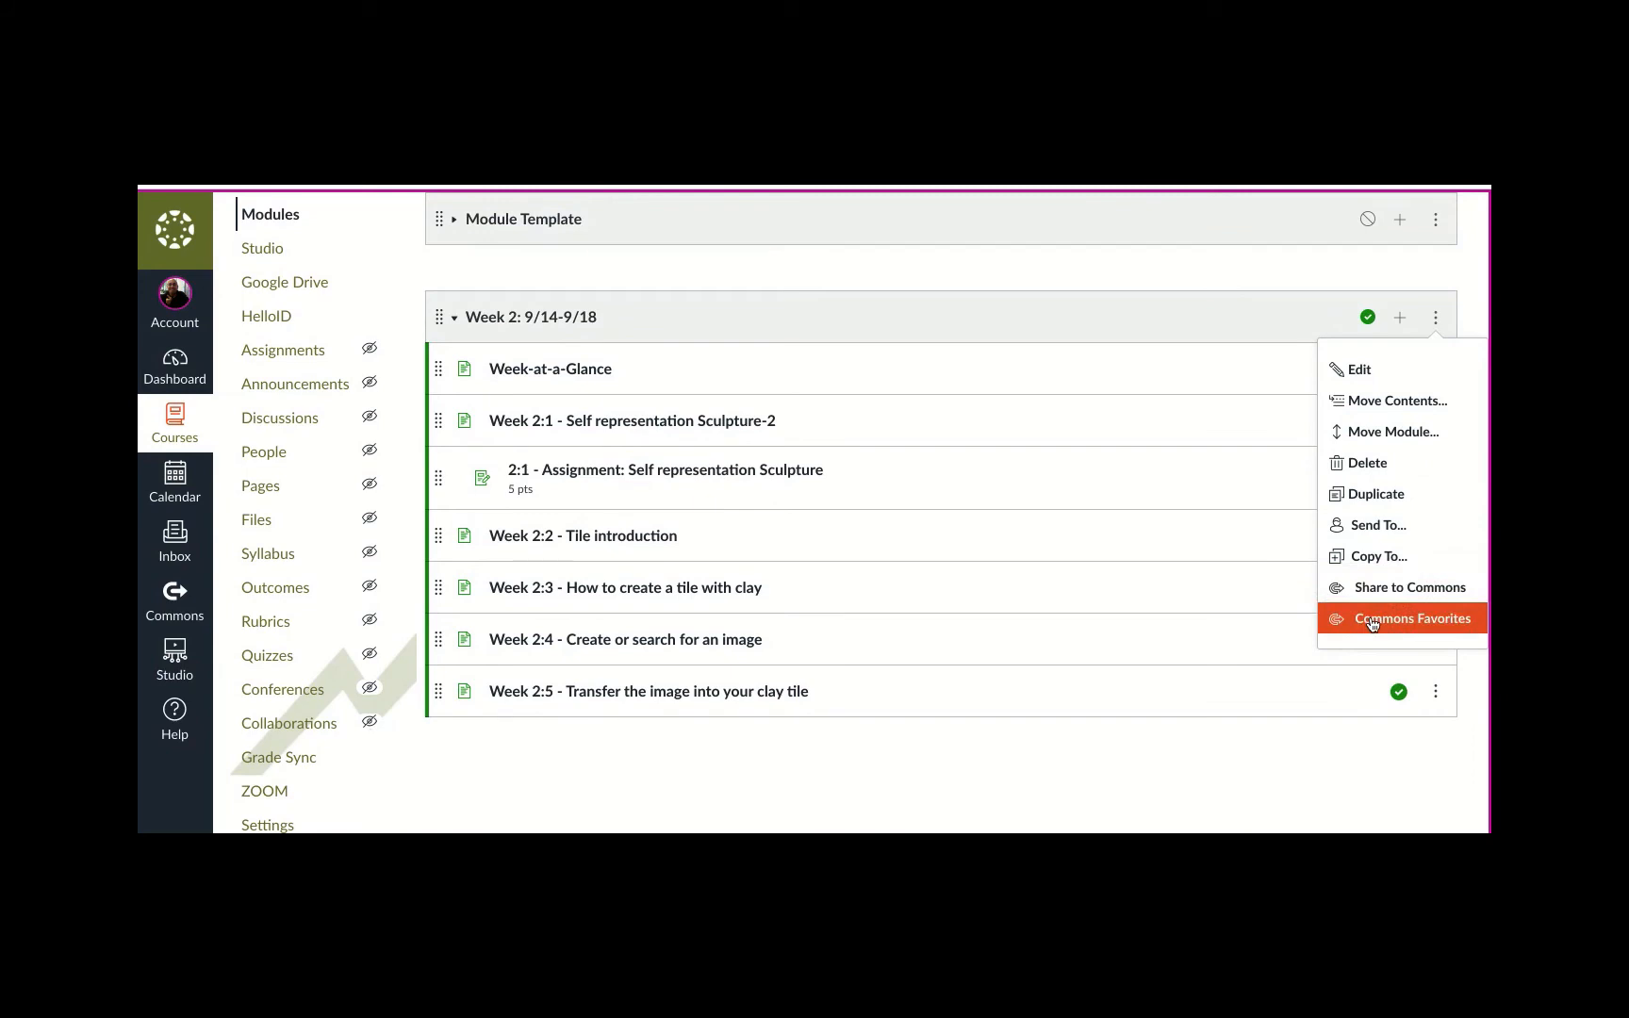
{"action": "left_click", "coordinate": [1394, 528]}
{"action": "left_click", "coordinate": [845, 560]}
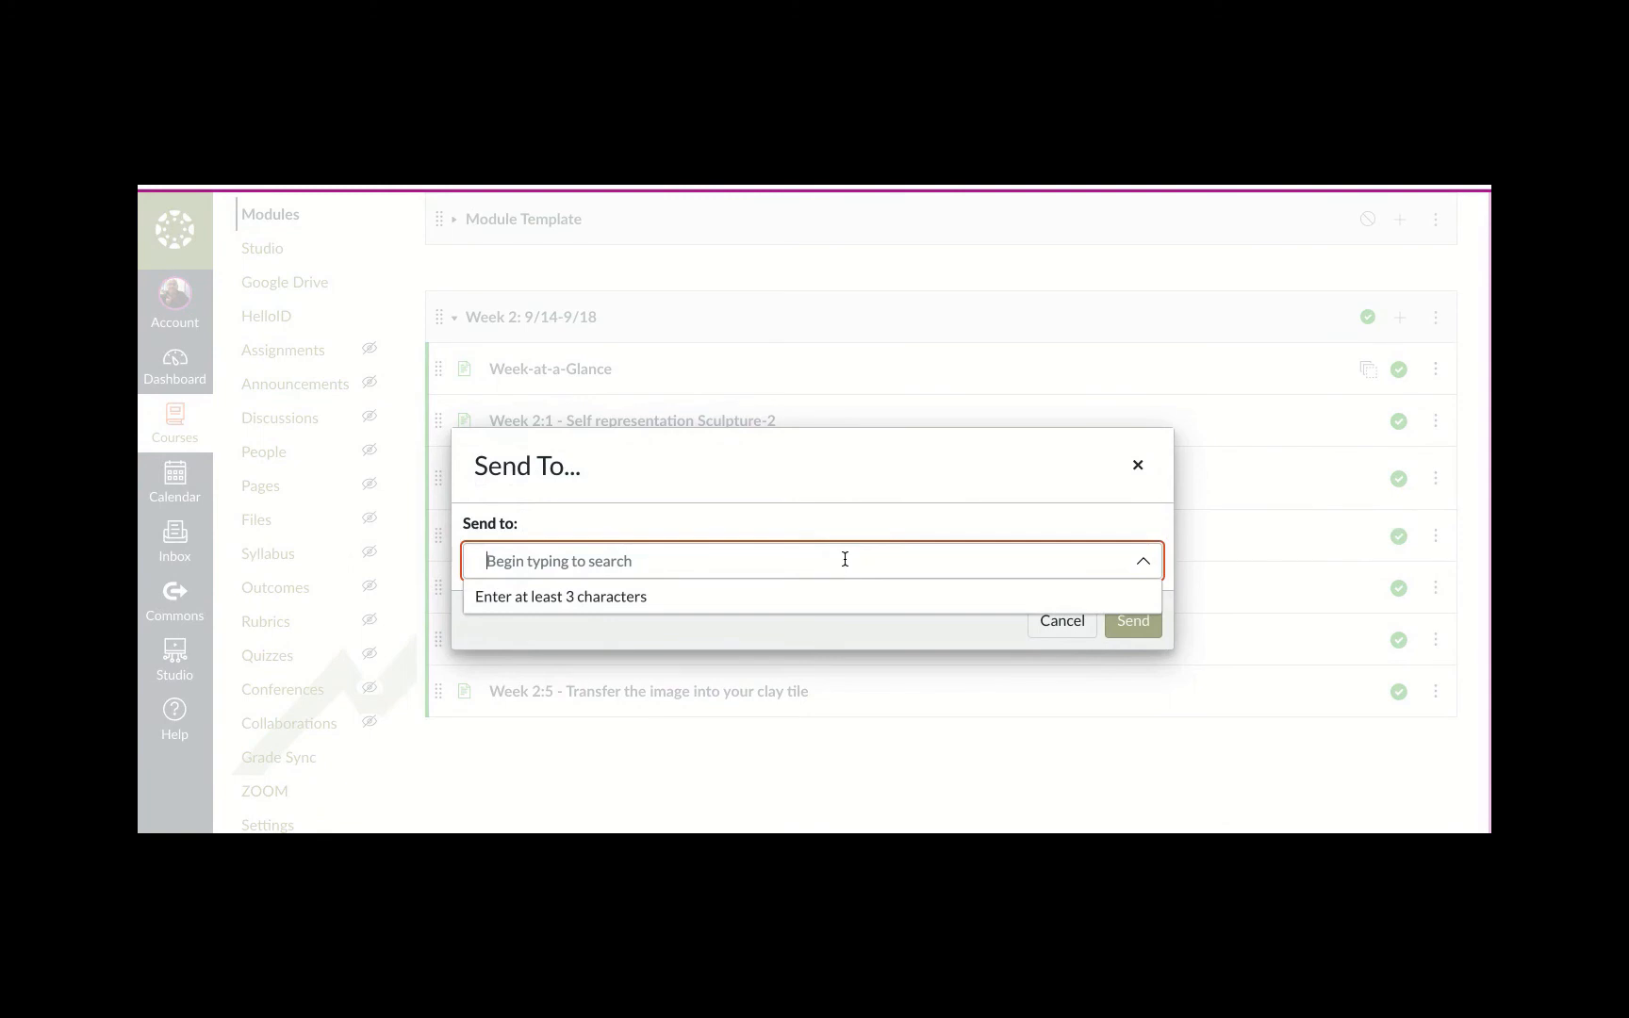
{"action": "type", "text": "tisha"}
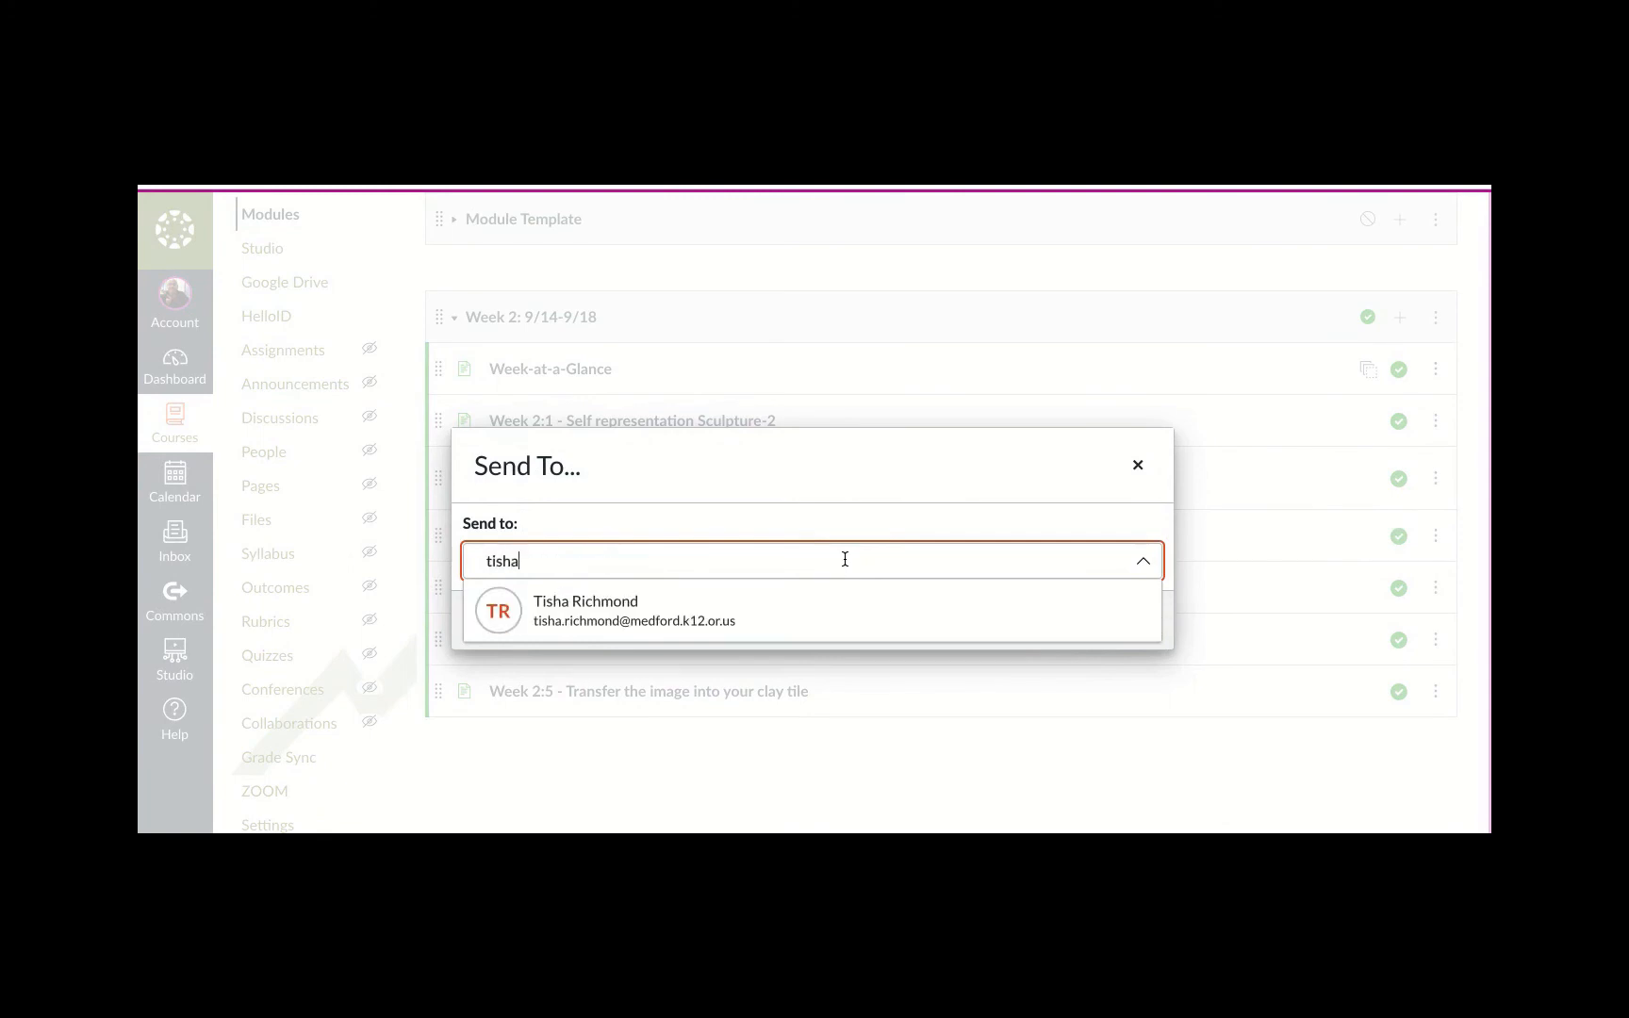
{"action": "left_click", "coordinate": [735, 622]}
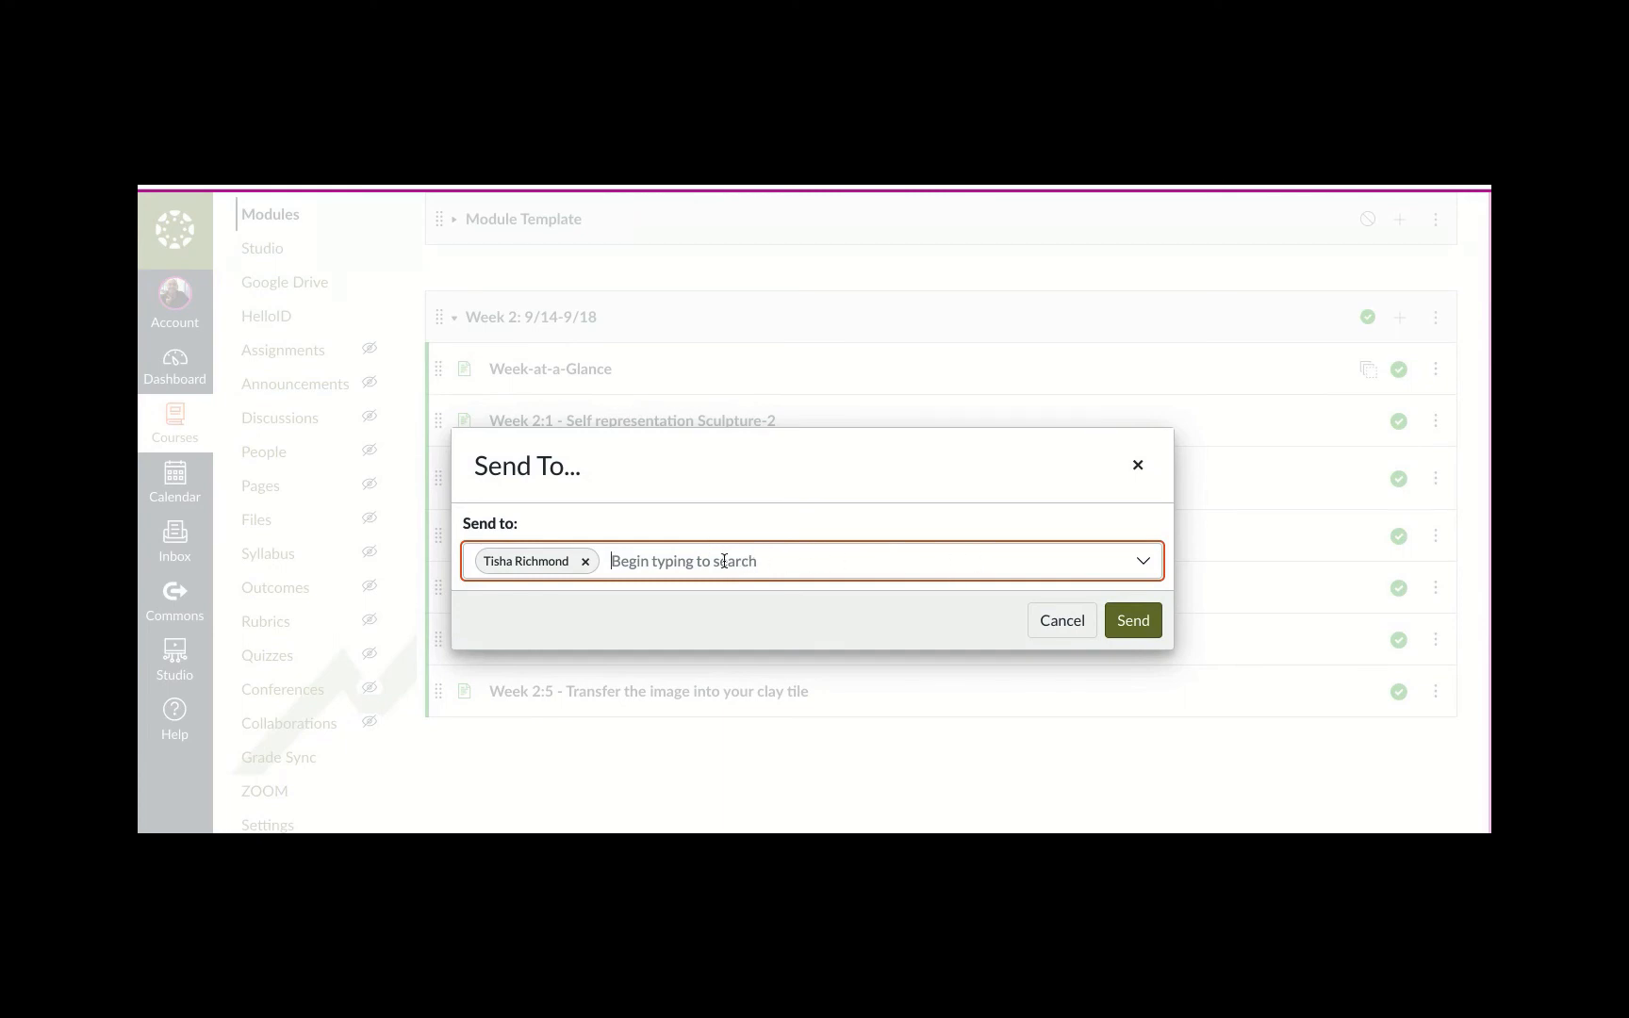
{"action": "left_click", "coordinate": [1056, 622]}
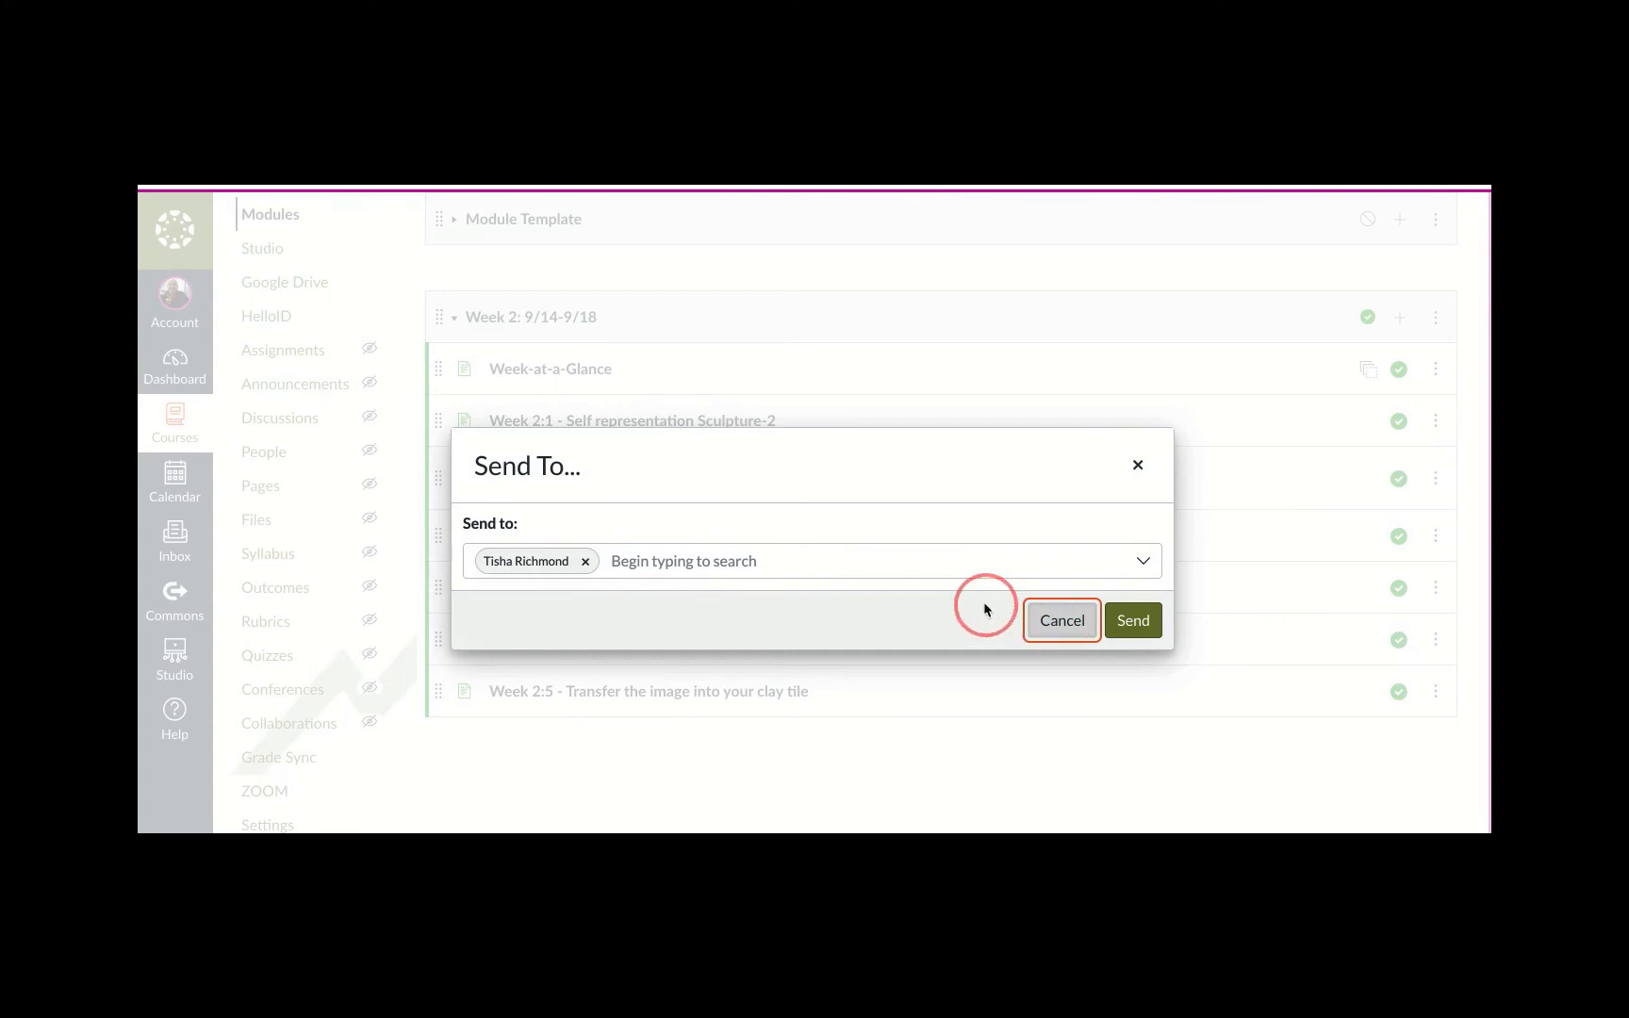
{"action": "left_click", "coordinate": [1131, 622]}
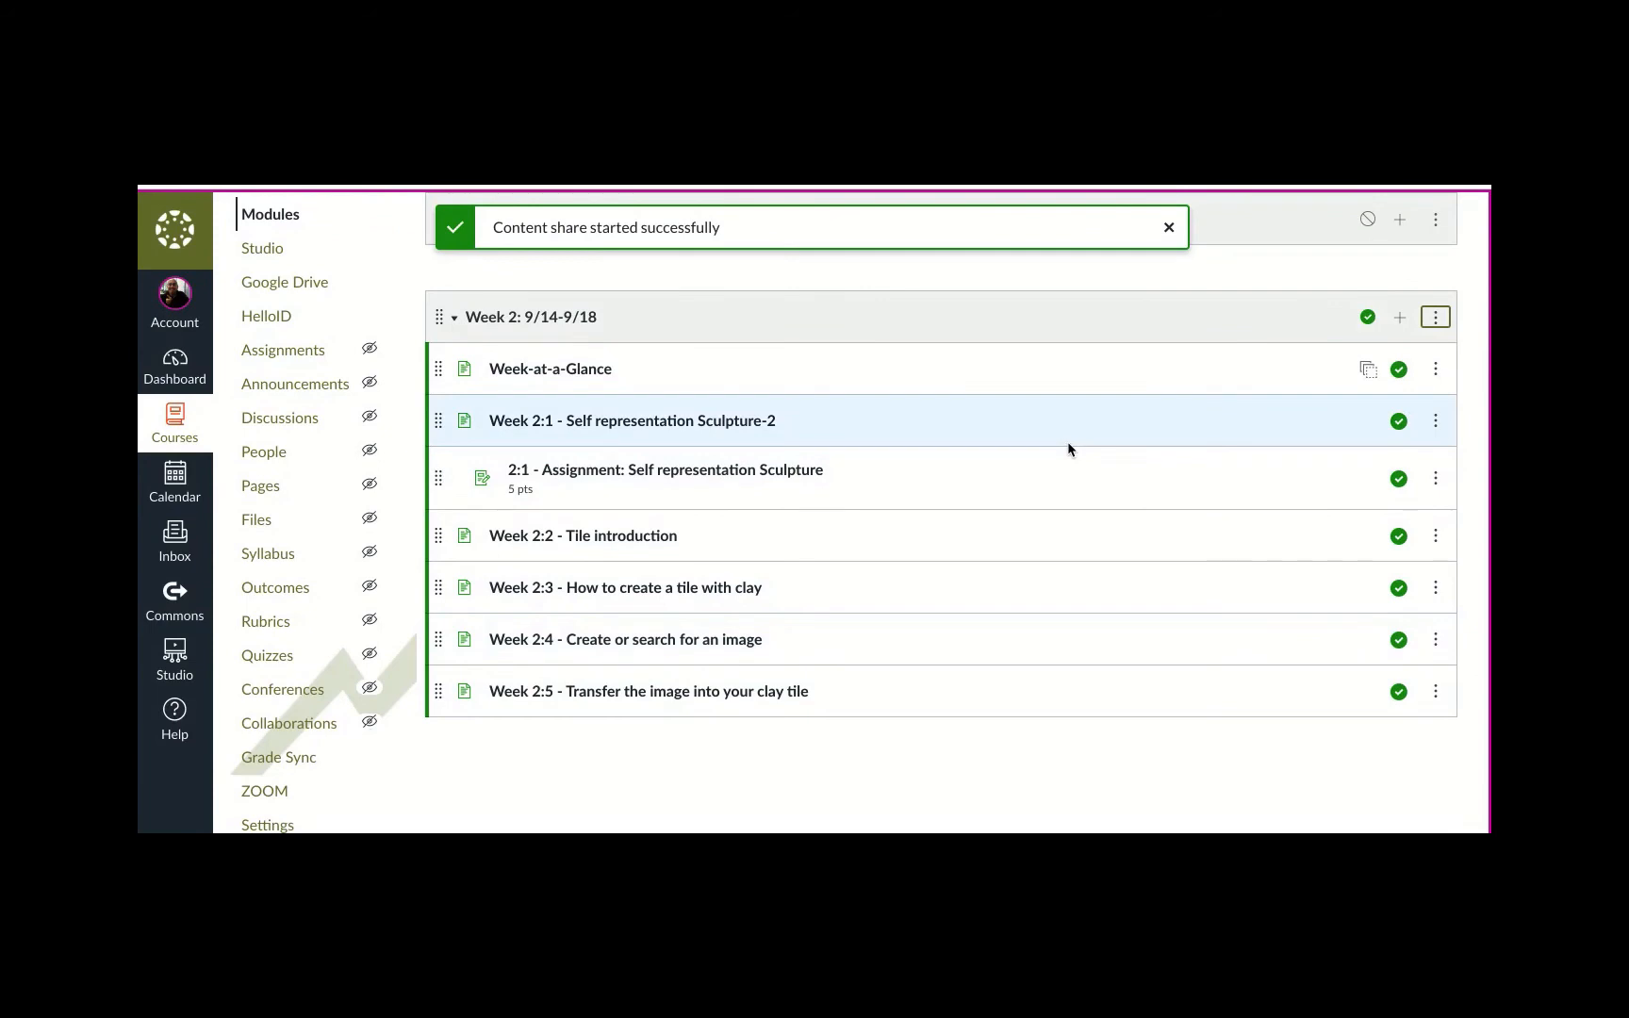
{"action": "left_click", "coordinate": [175, 299]}
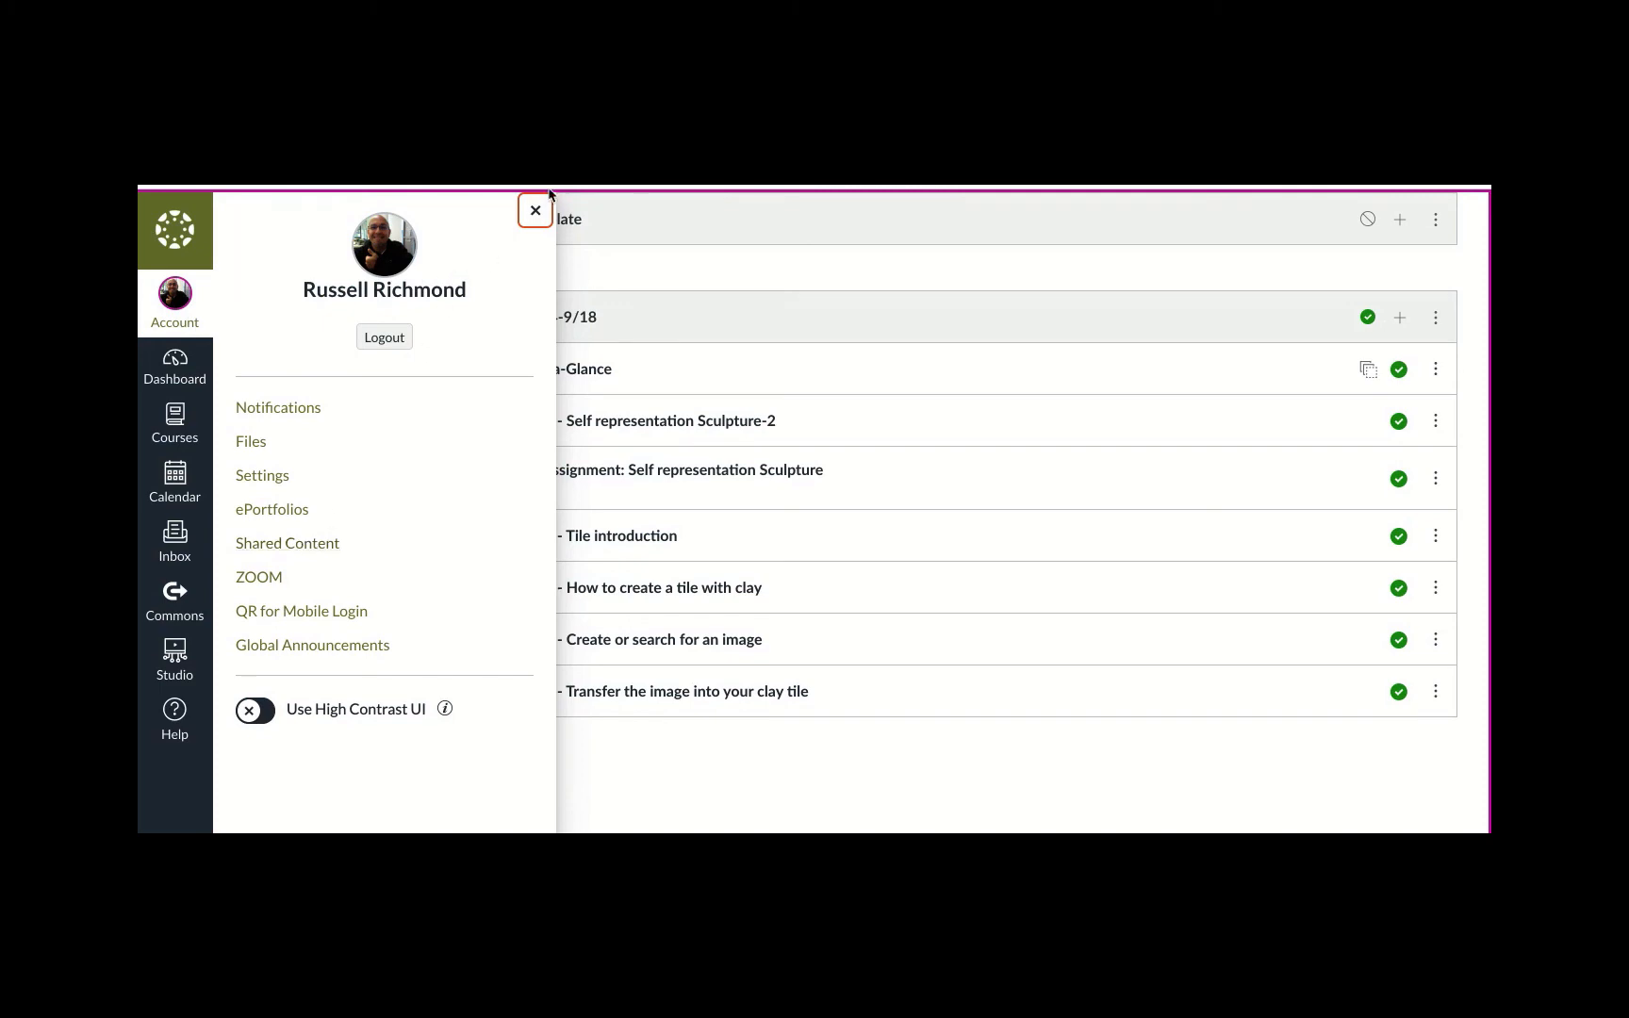
{"action": "left_click", "coordinate": [536, 212]}
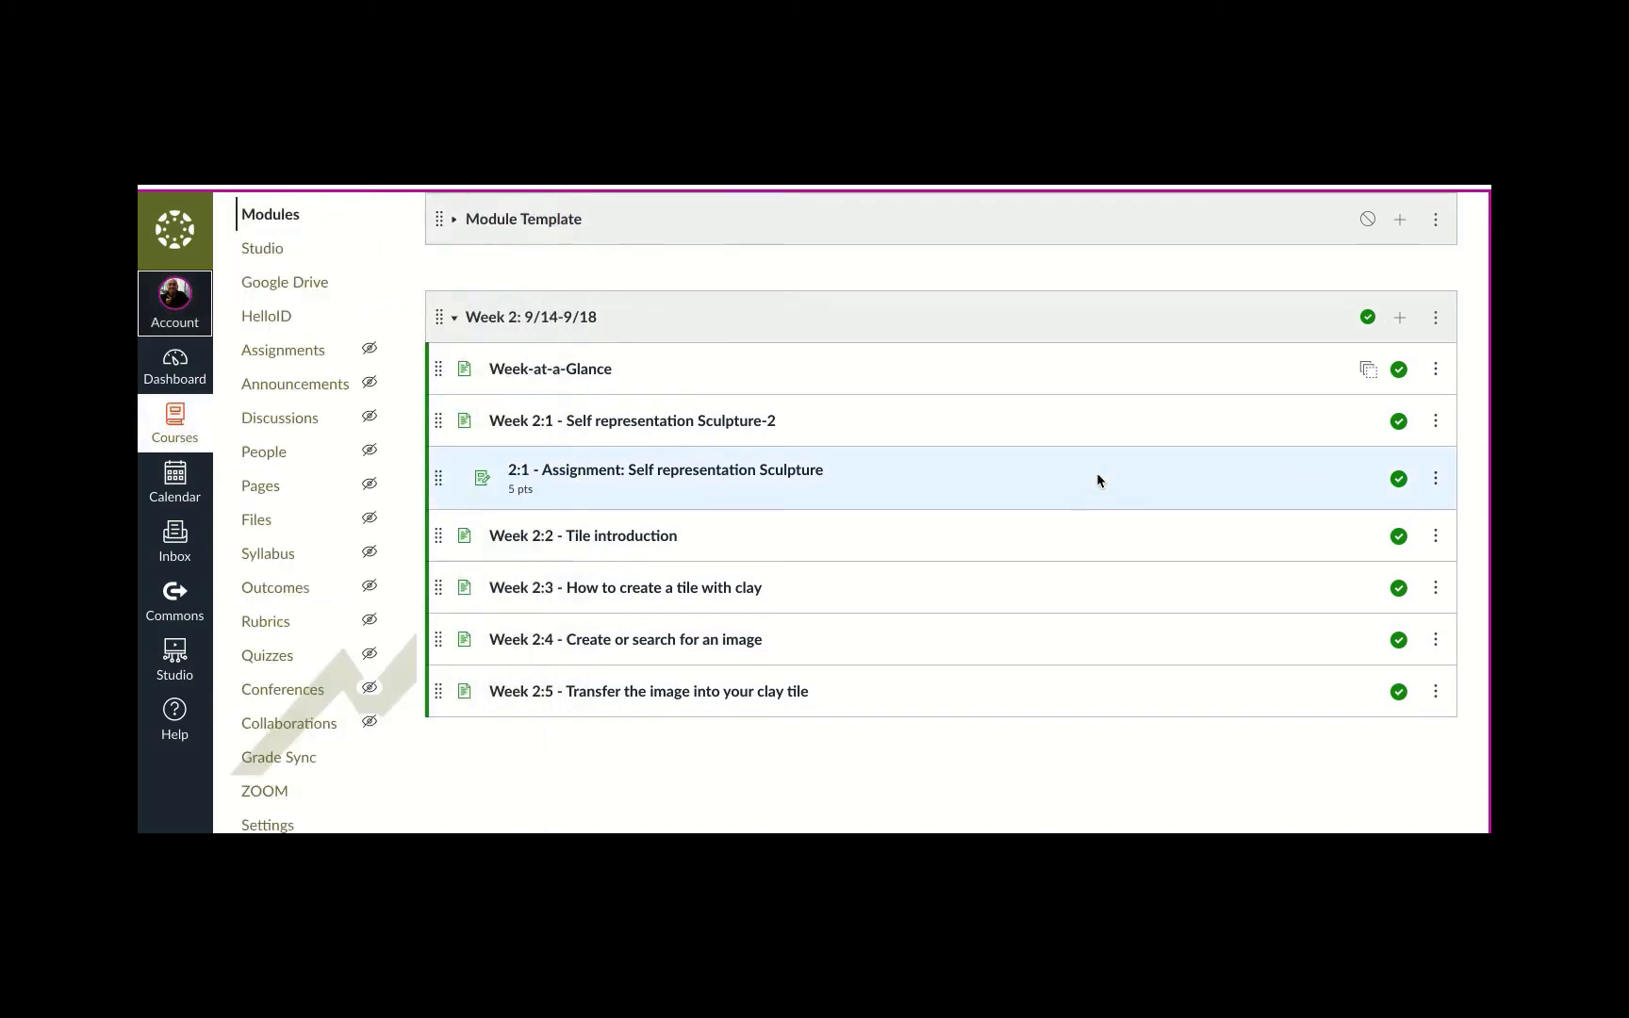
Copy the Week 2: 9/14-9/18 module to the CERAMICS 1-P5 course
{"action": "left_click", "coordinate": [1438, 317]}
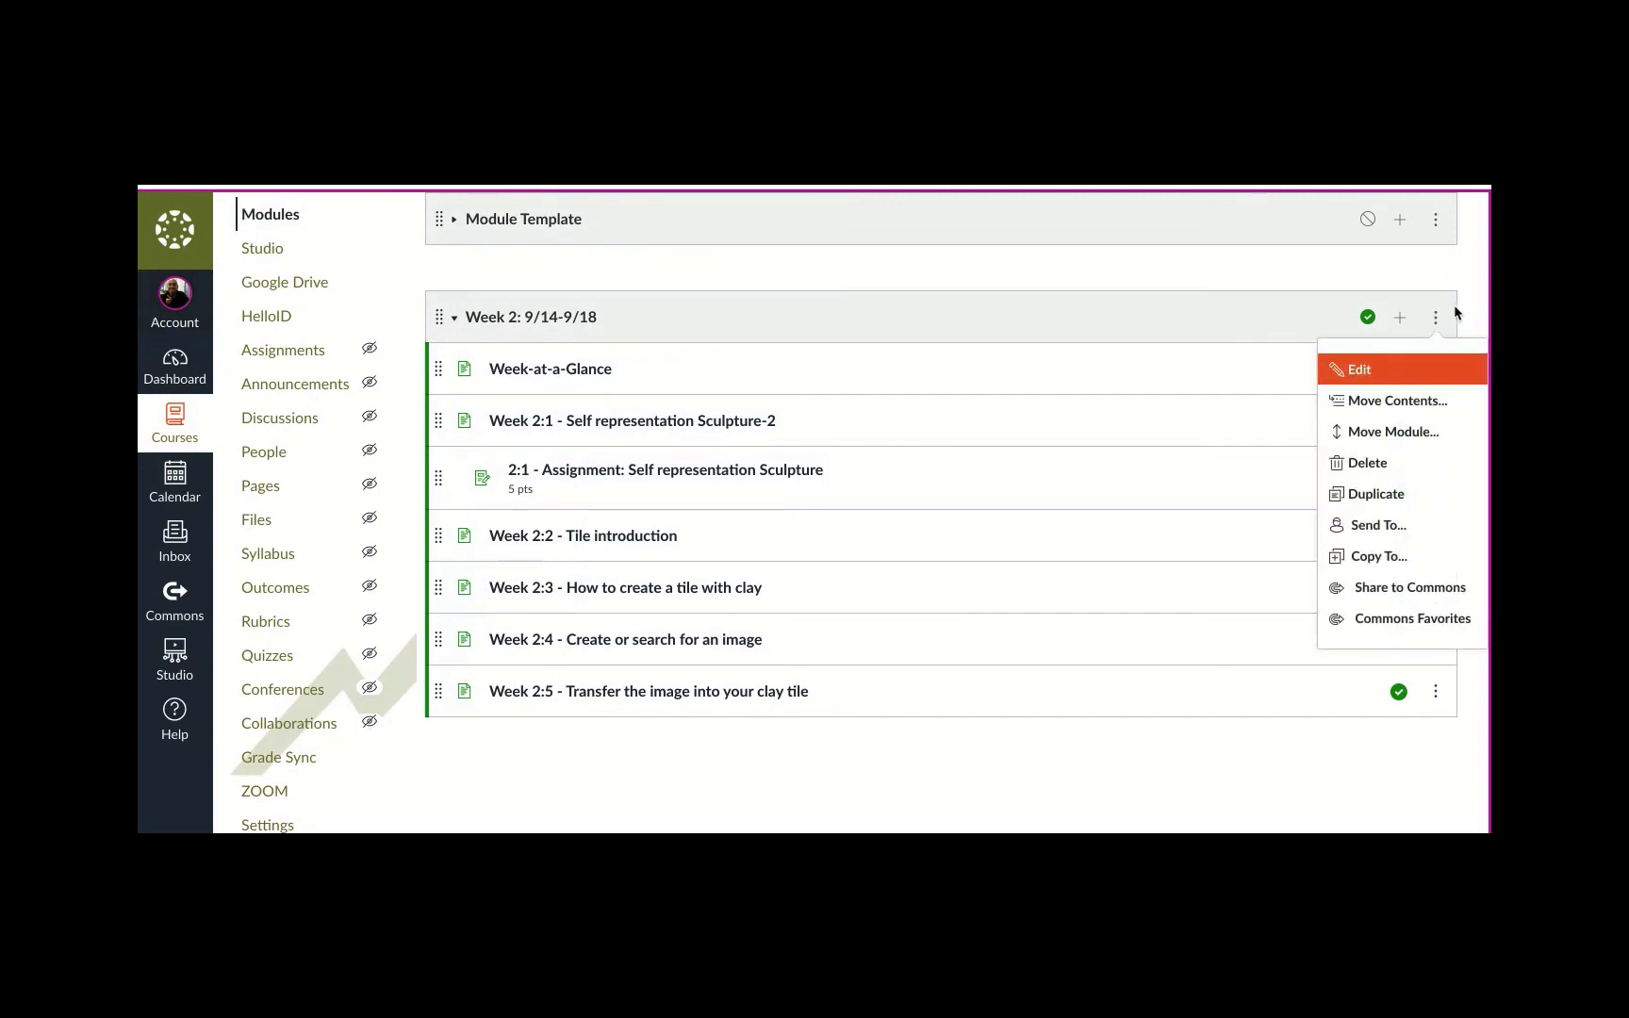
{"action": "left_click", "coordinate": [1399, 565]}
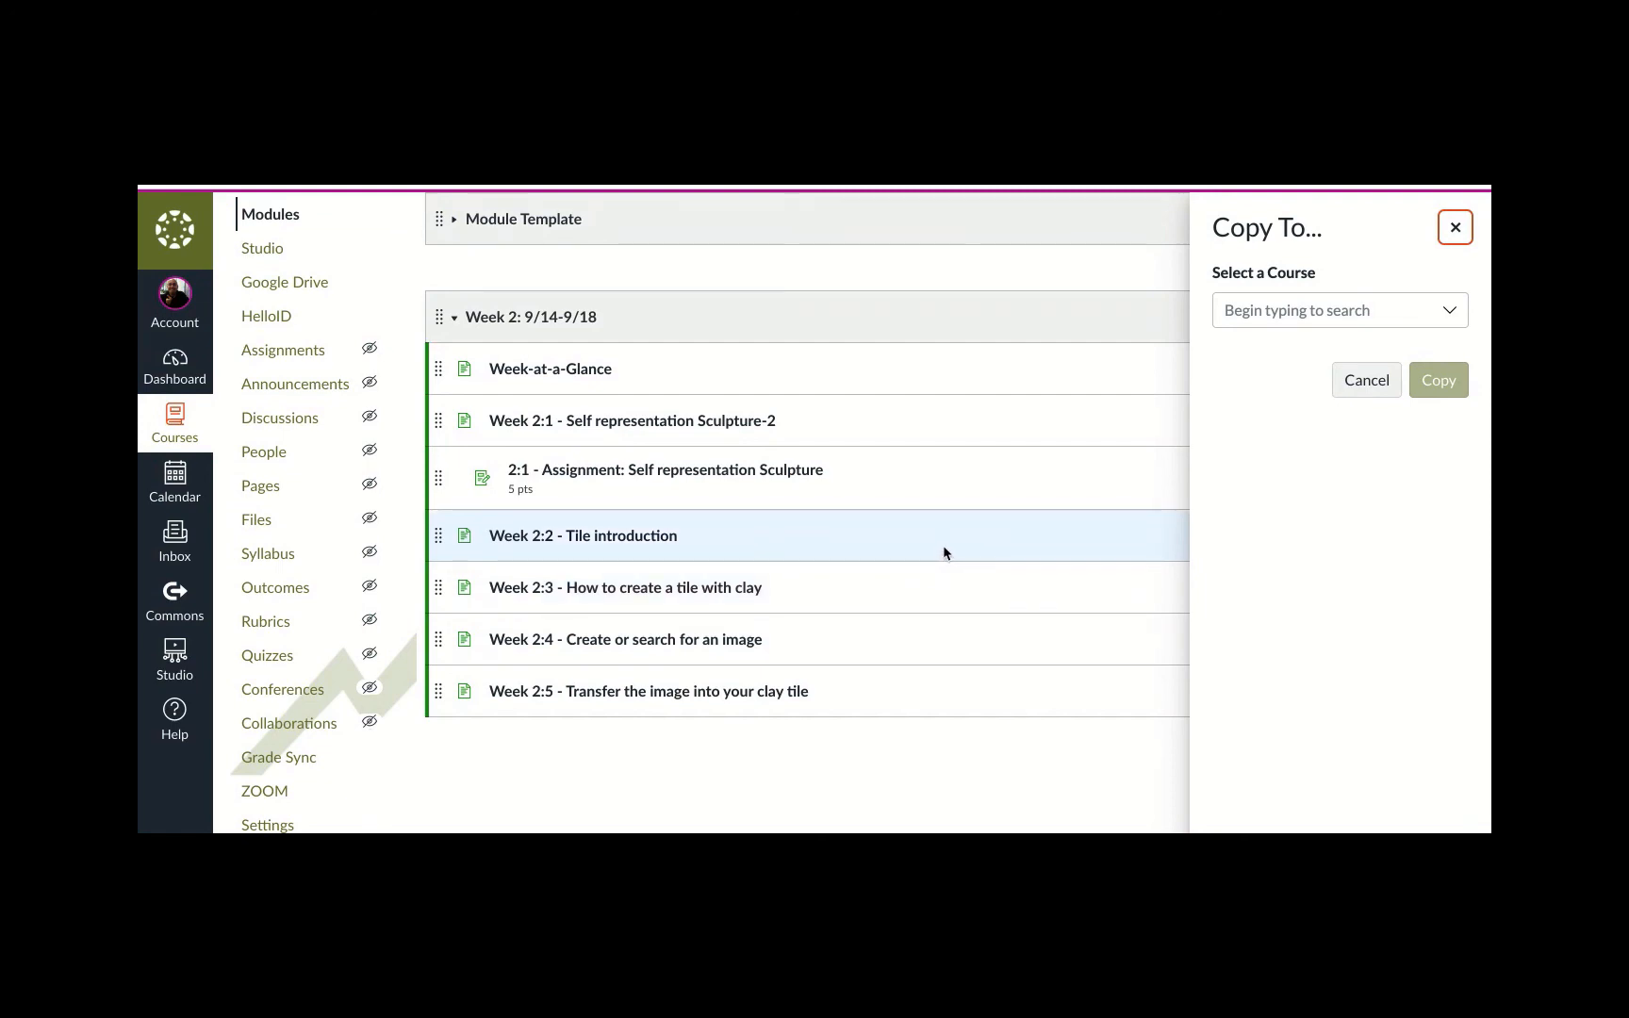
{"action": "left_click", "coordinate": [1449, 312]}
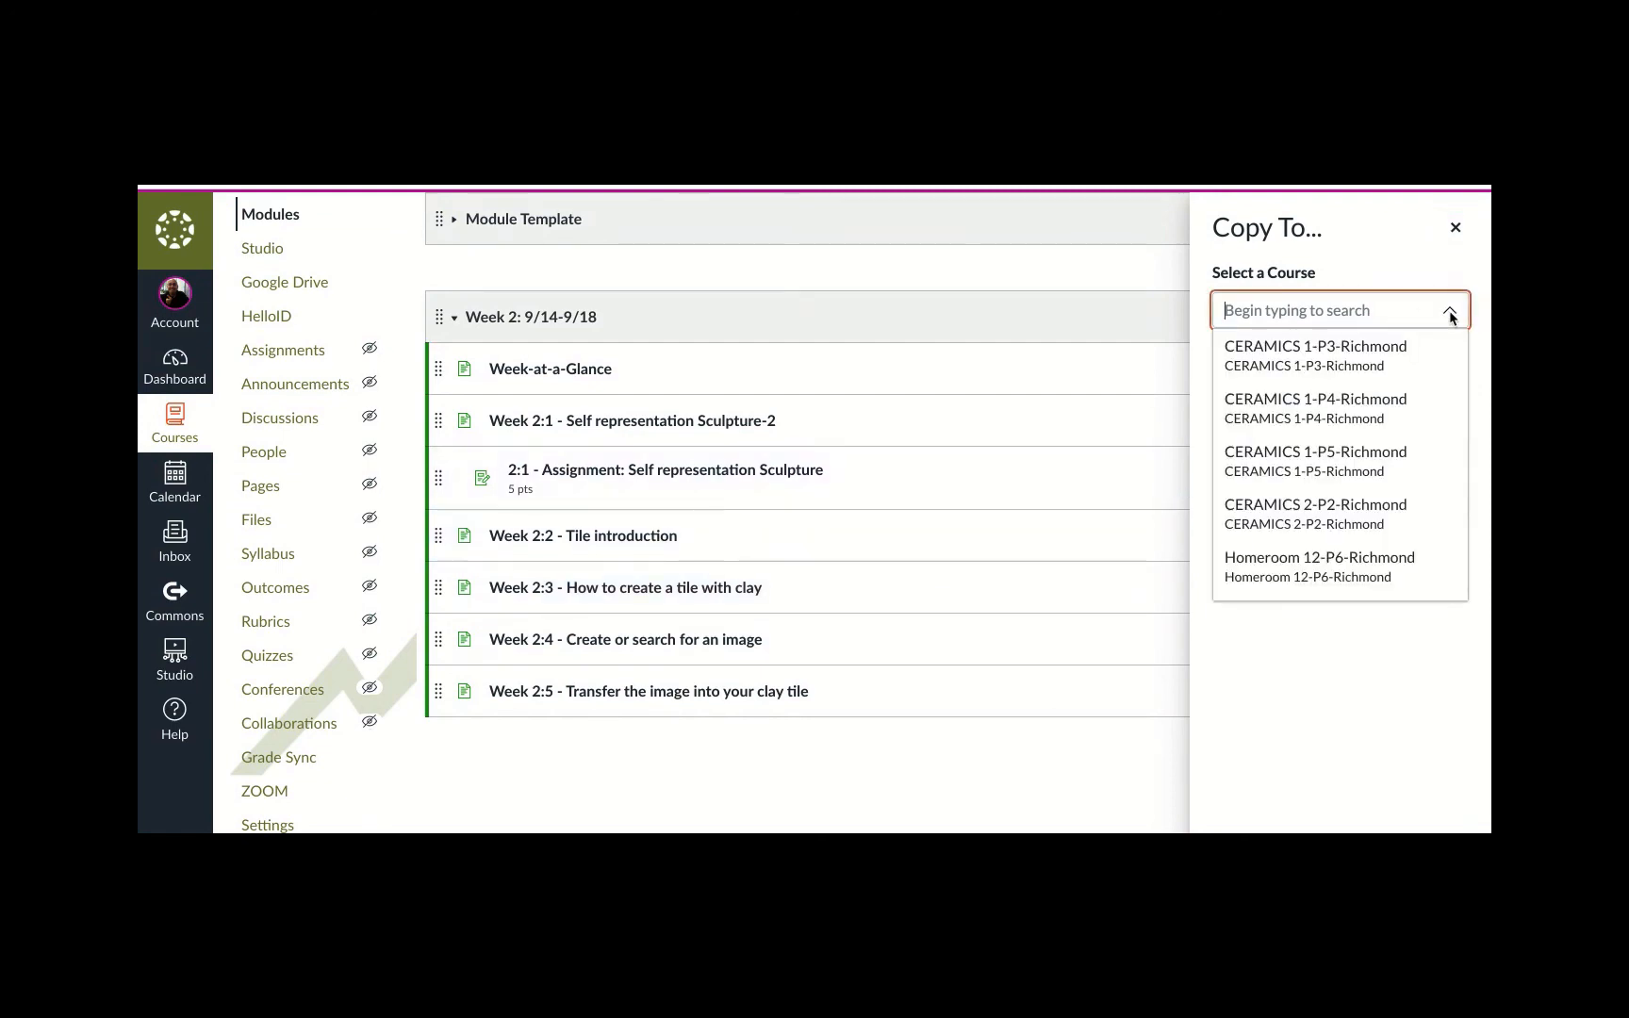
{"action": "left_click", "coordinate": [1371, 357]}
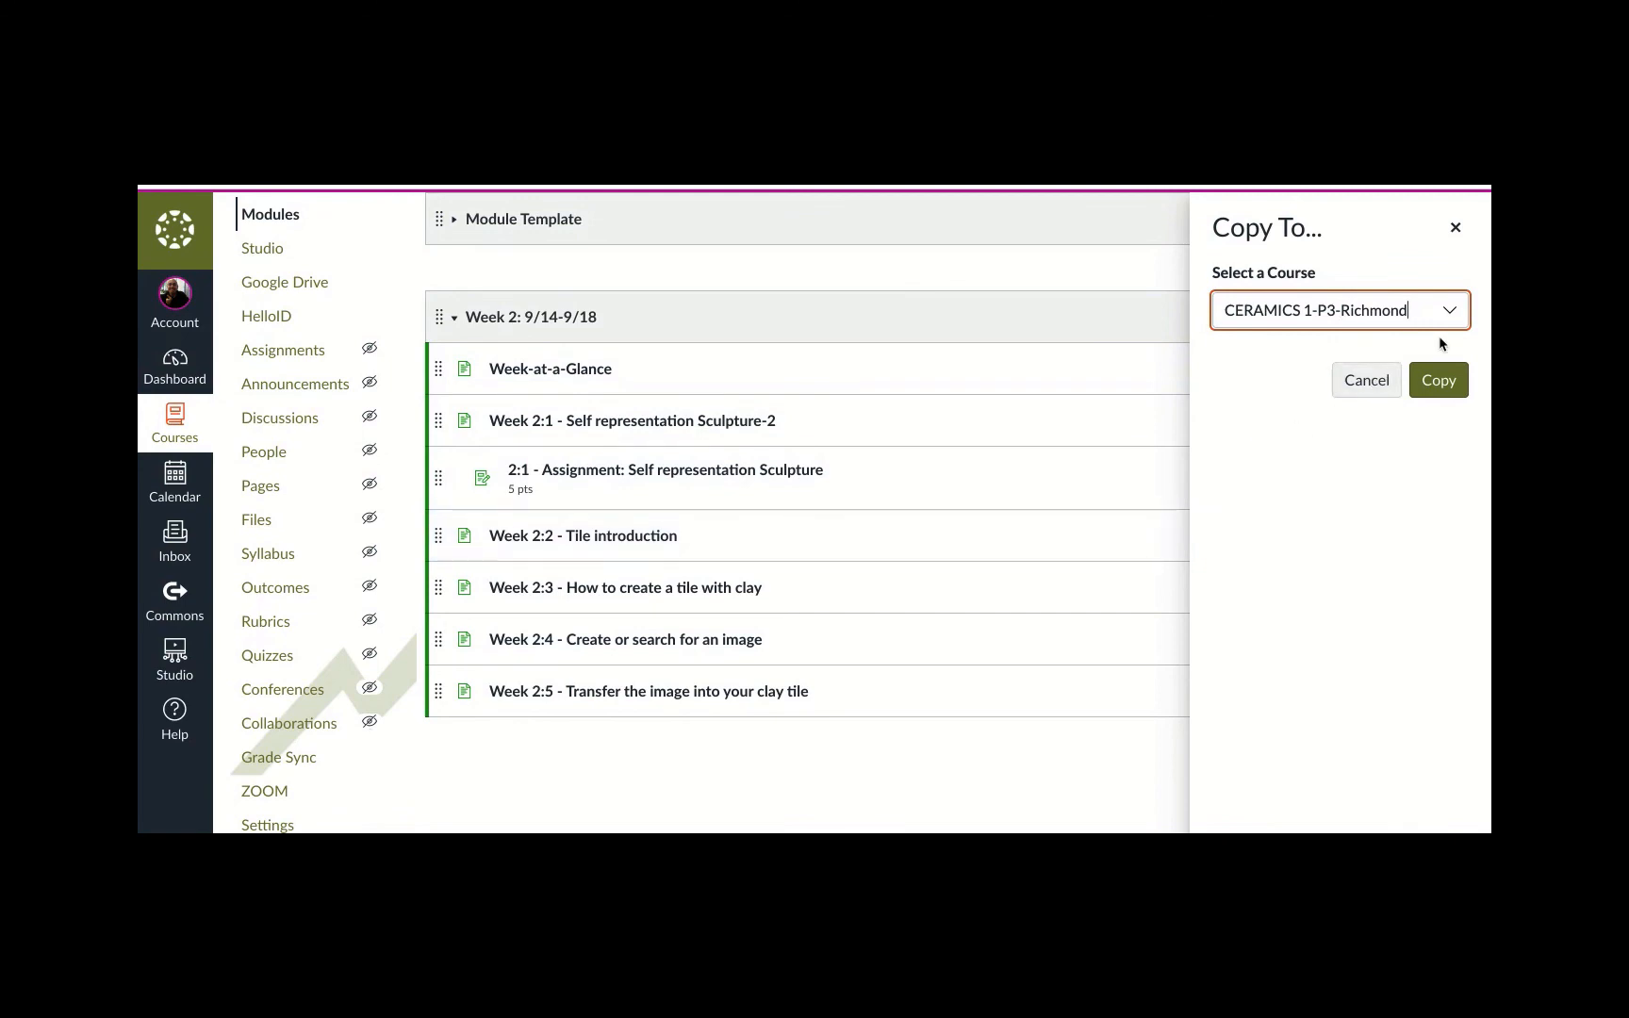
{"action": "left_click", "coordinate": [1454, 312]}
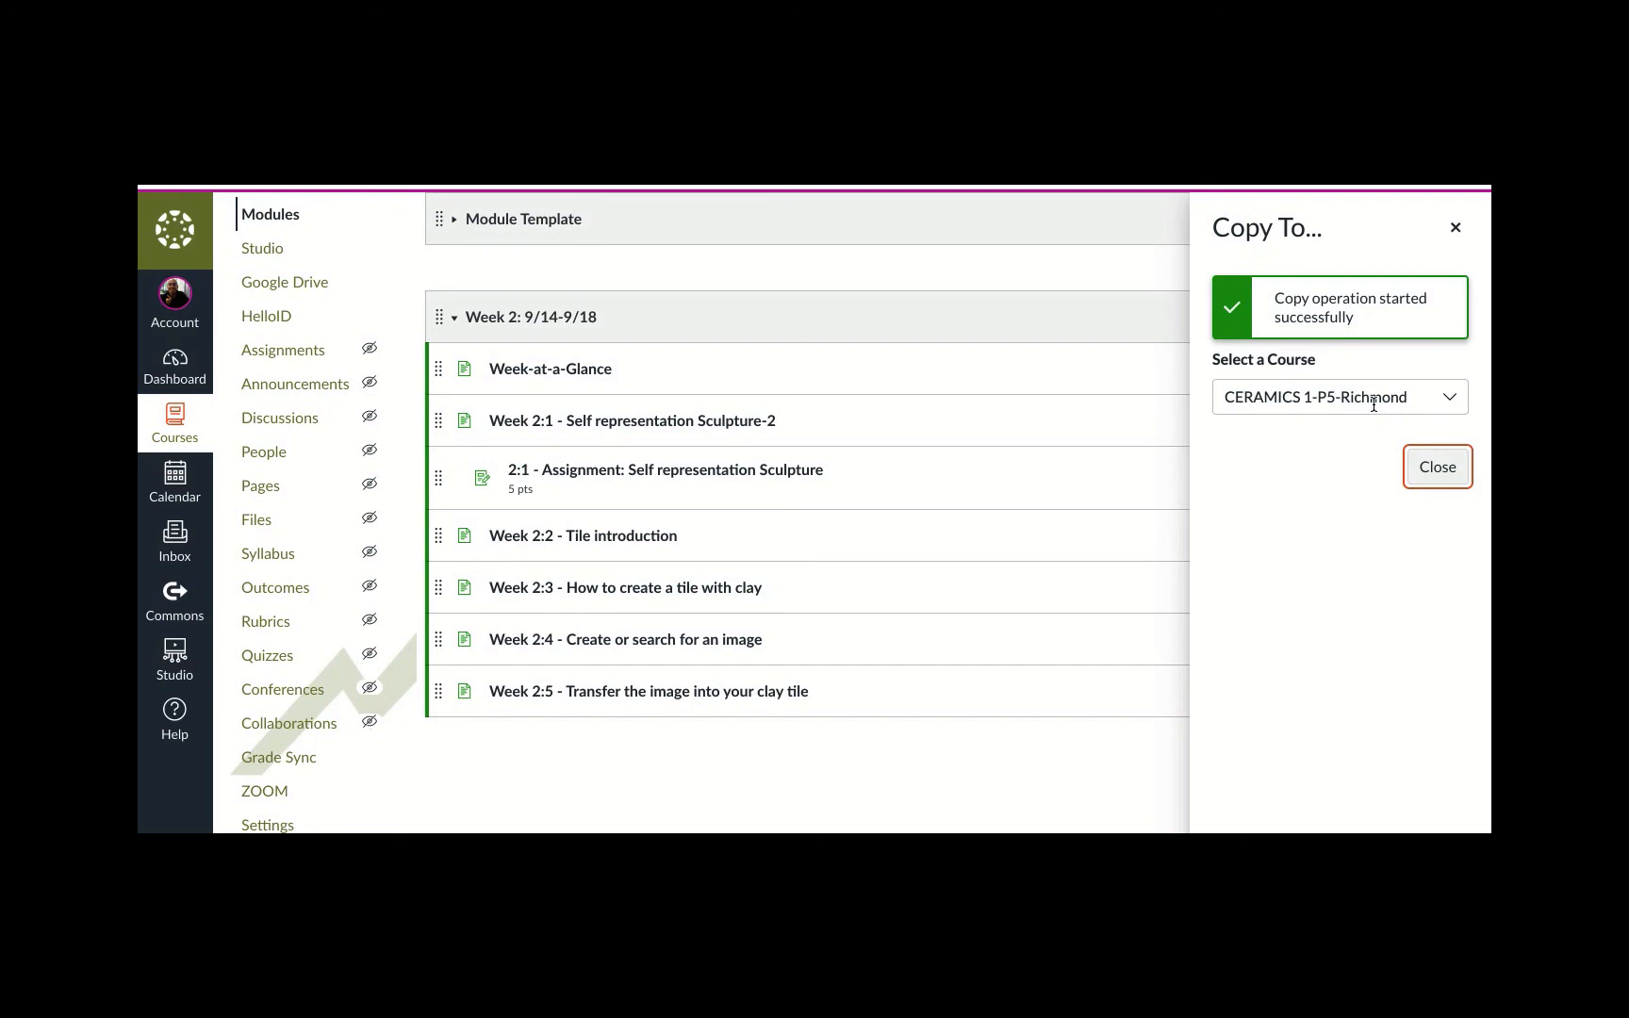
{"action": "left_click", "coordinate": [1432, 465]}
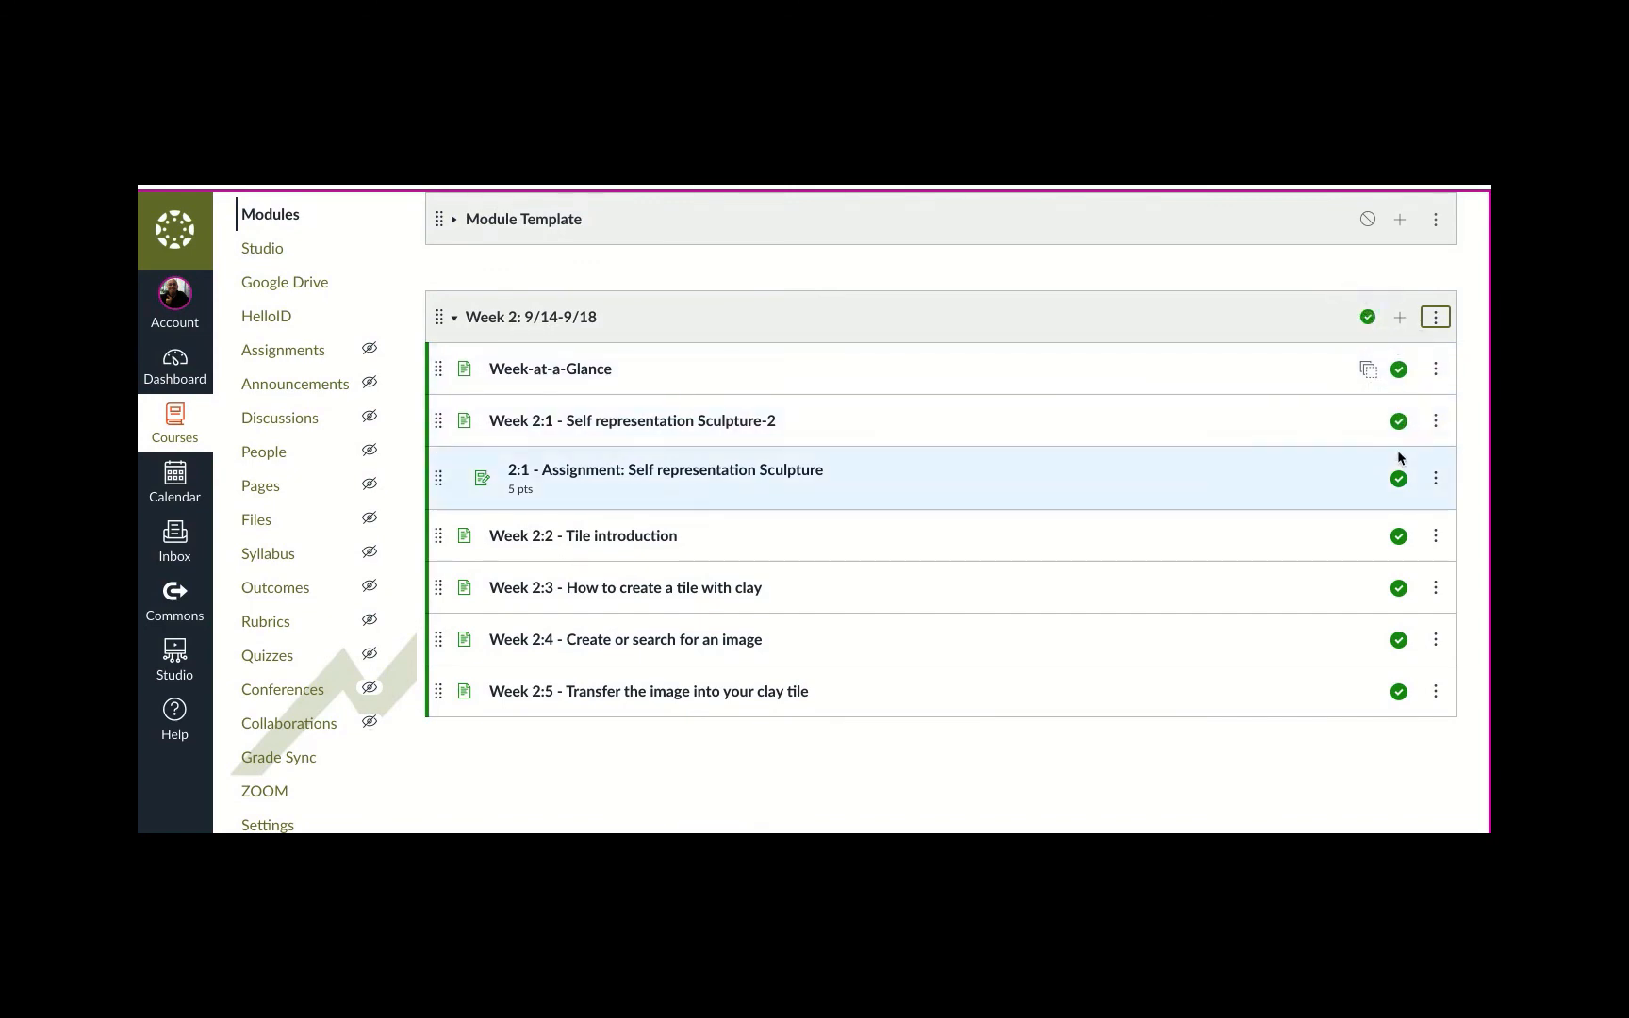
Unpublish the Week-at-a-Glance page in the Week 2 module and publish it again
{"action": "left_click", "coordinate": [1399, 369]}
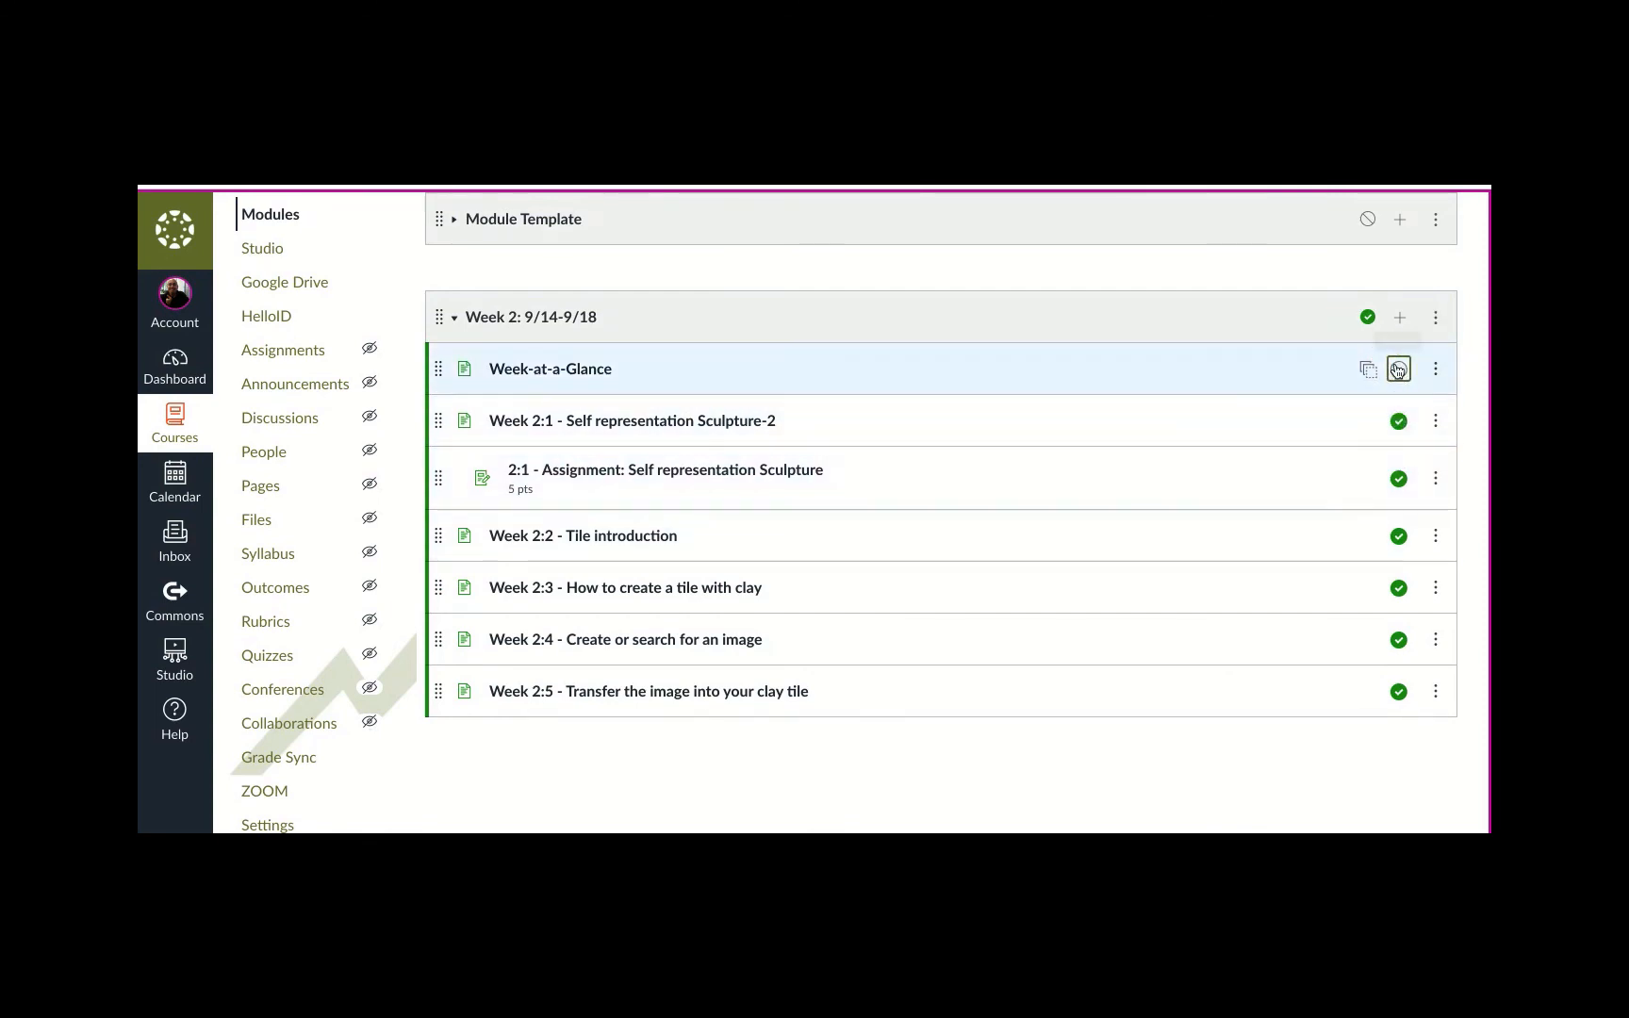
{"action": "left_click", "coordinate": [1399, 370]}
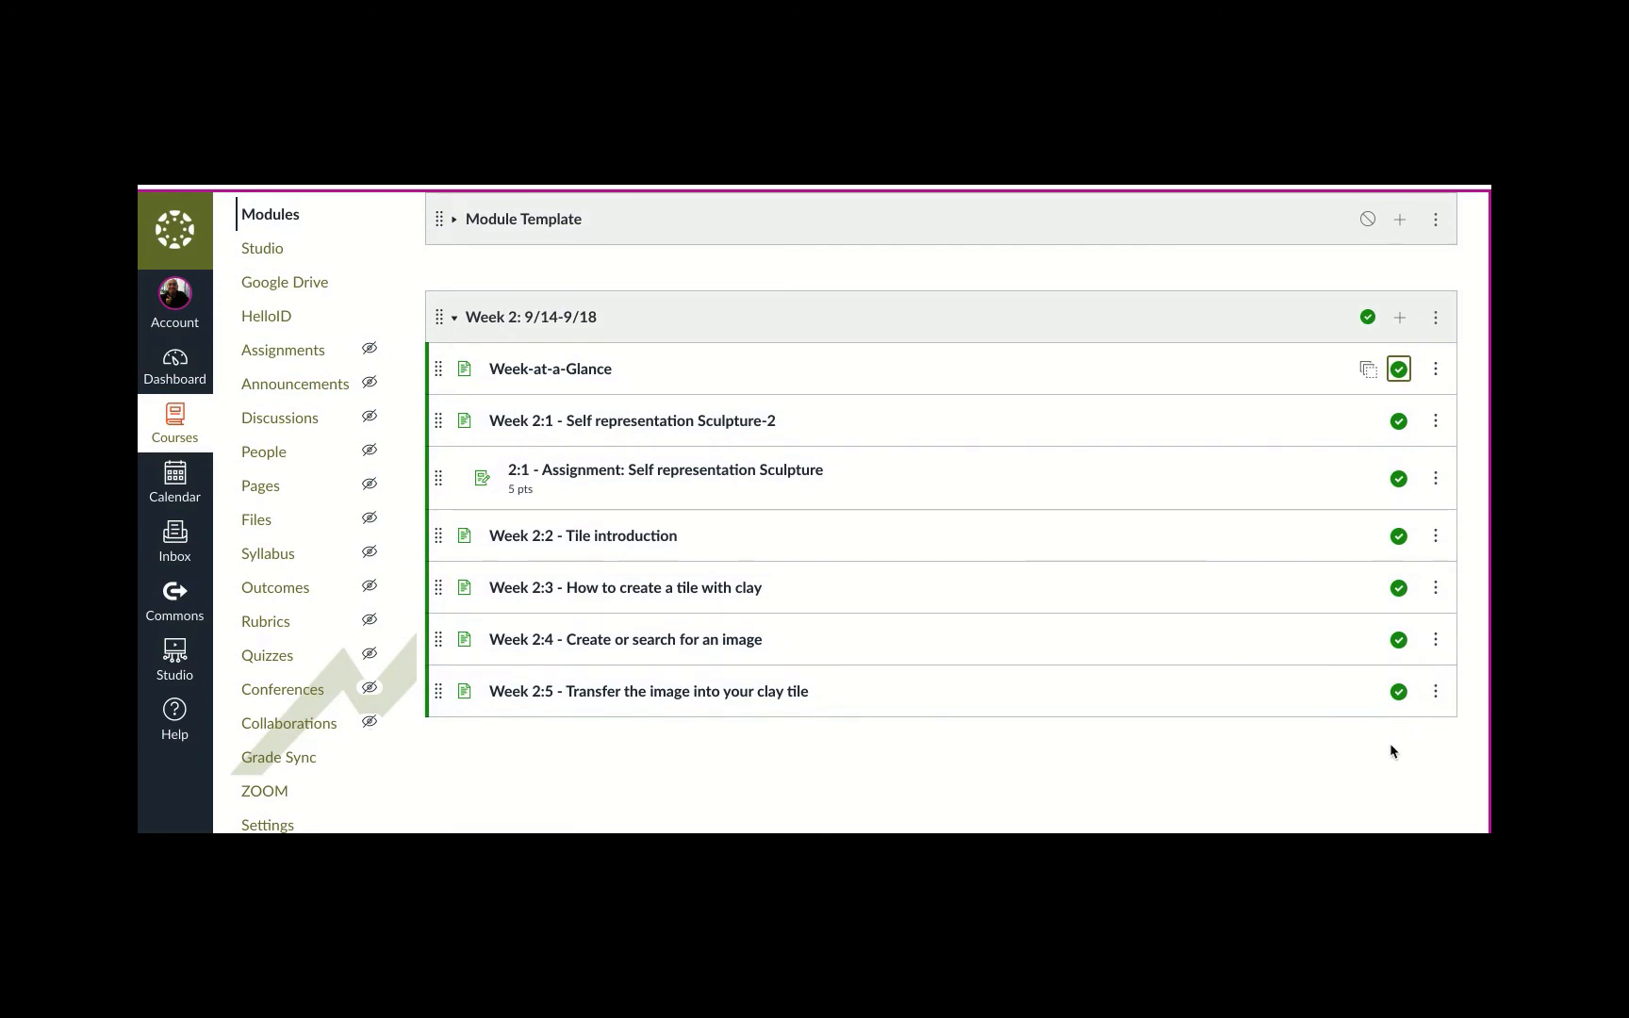
{"action": "scroll", "coordinate": [1391, 747], "scroll_direction": "up", "scroll_amount": 3}
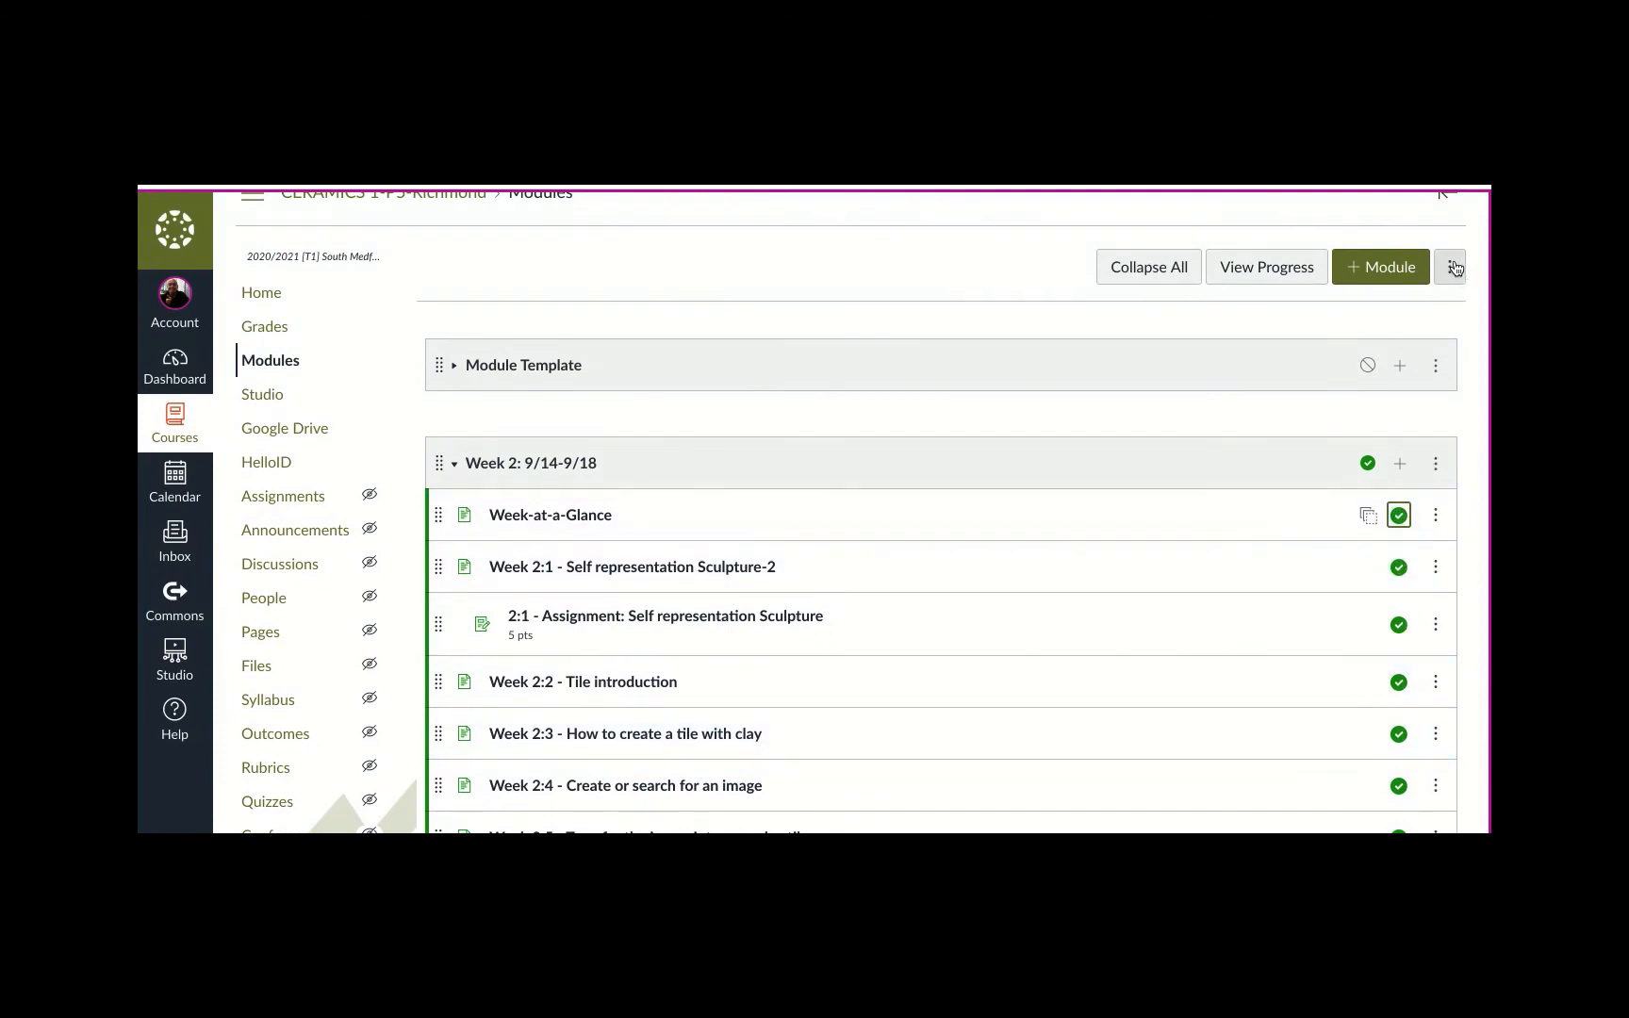
{"action": "left_click", "coordinate": [1451, 270]}
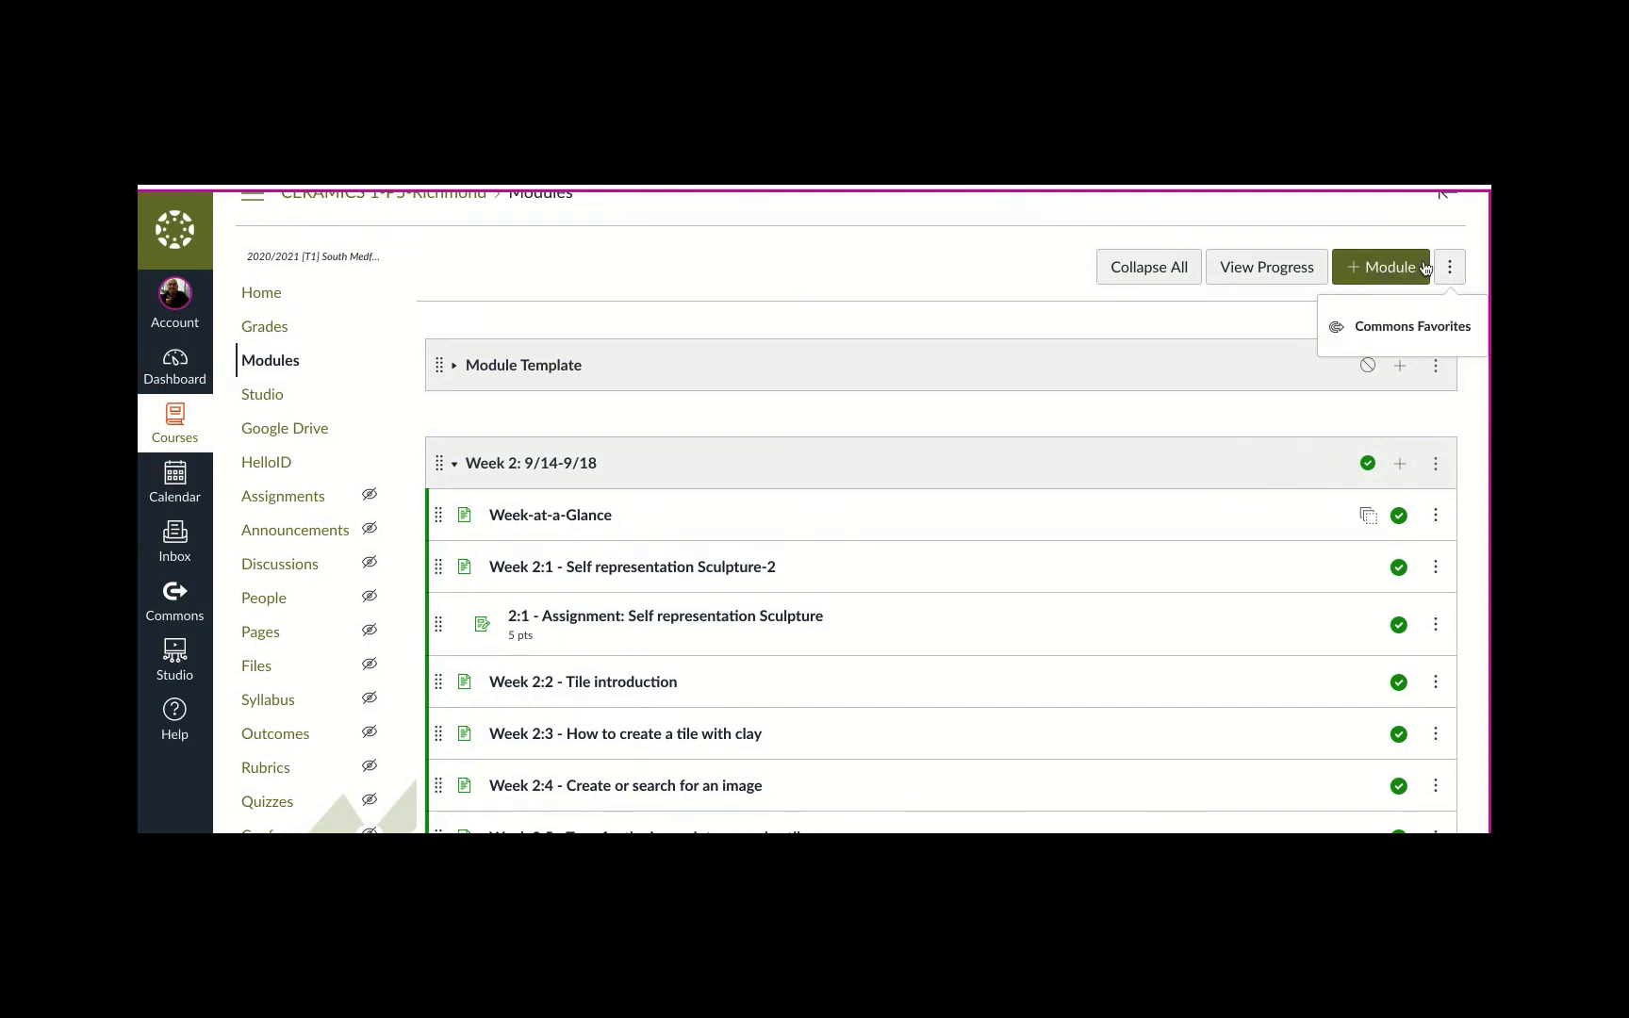
{"action": "left_click", "coordinate": [1052, 285]}
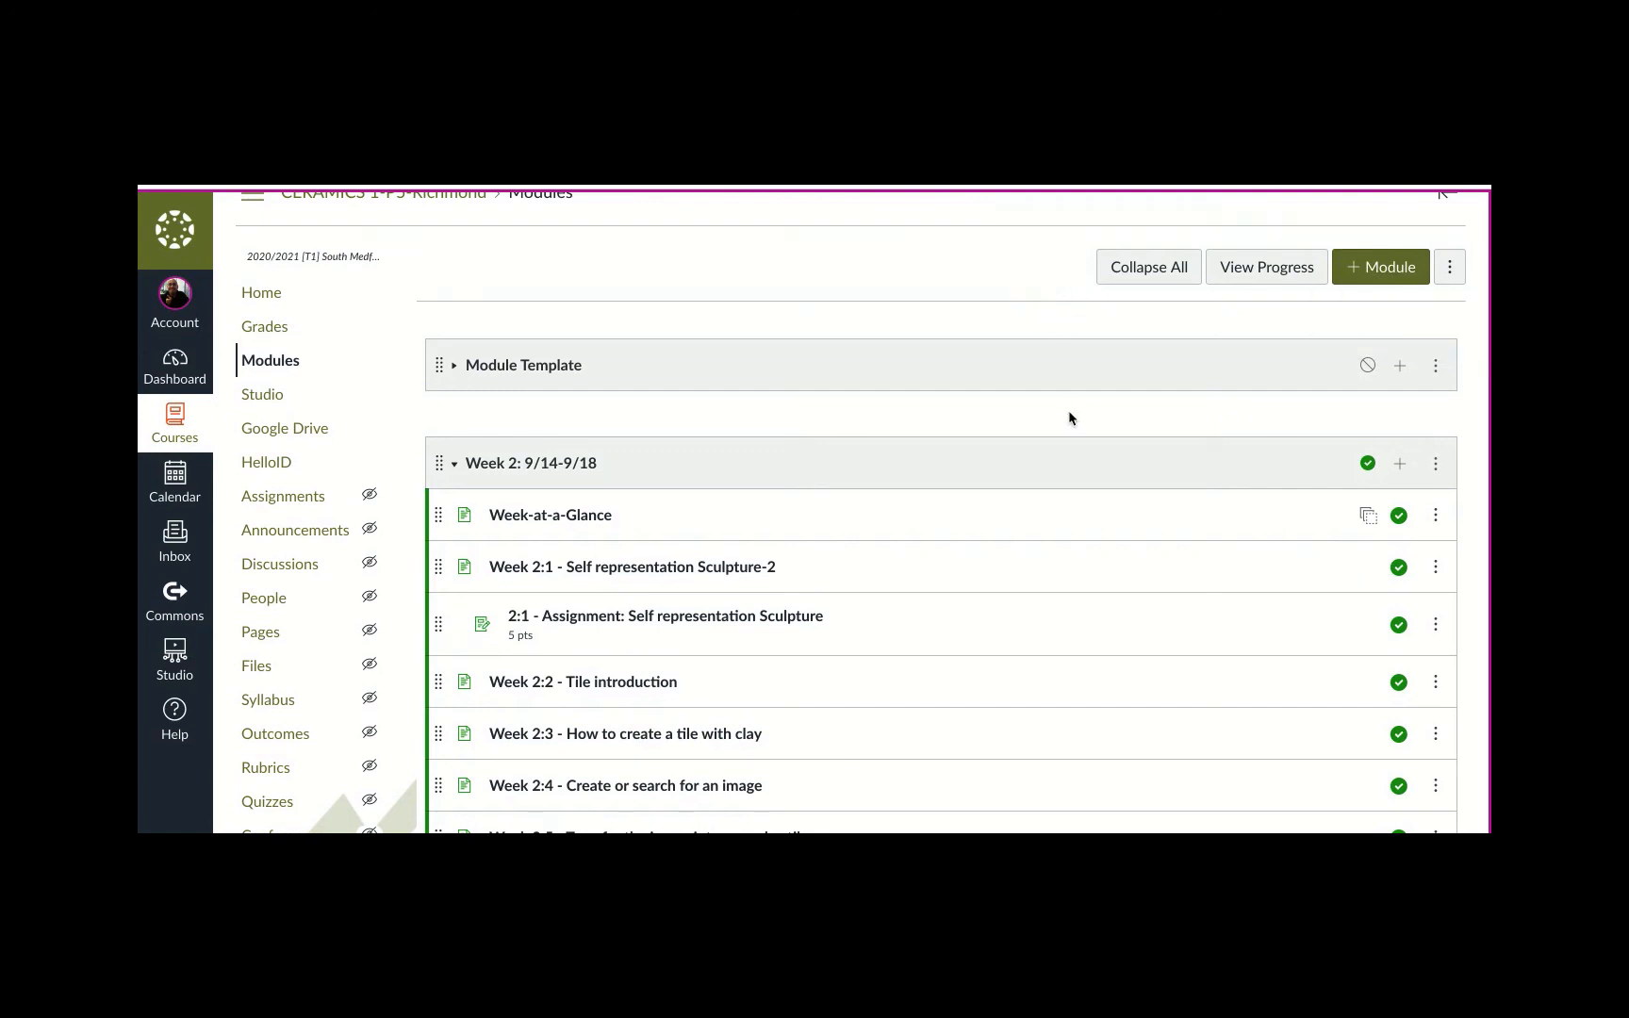
{"action": "scroll", "coordinate": [1069, 416], "scroll_direction": "down", "scroll_amount": 3}
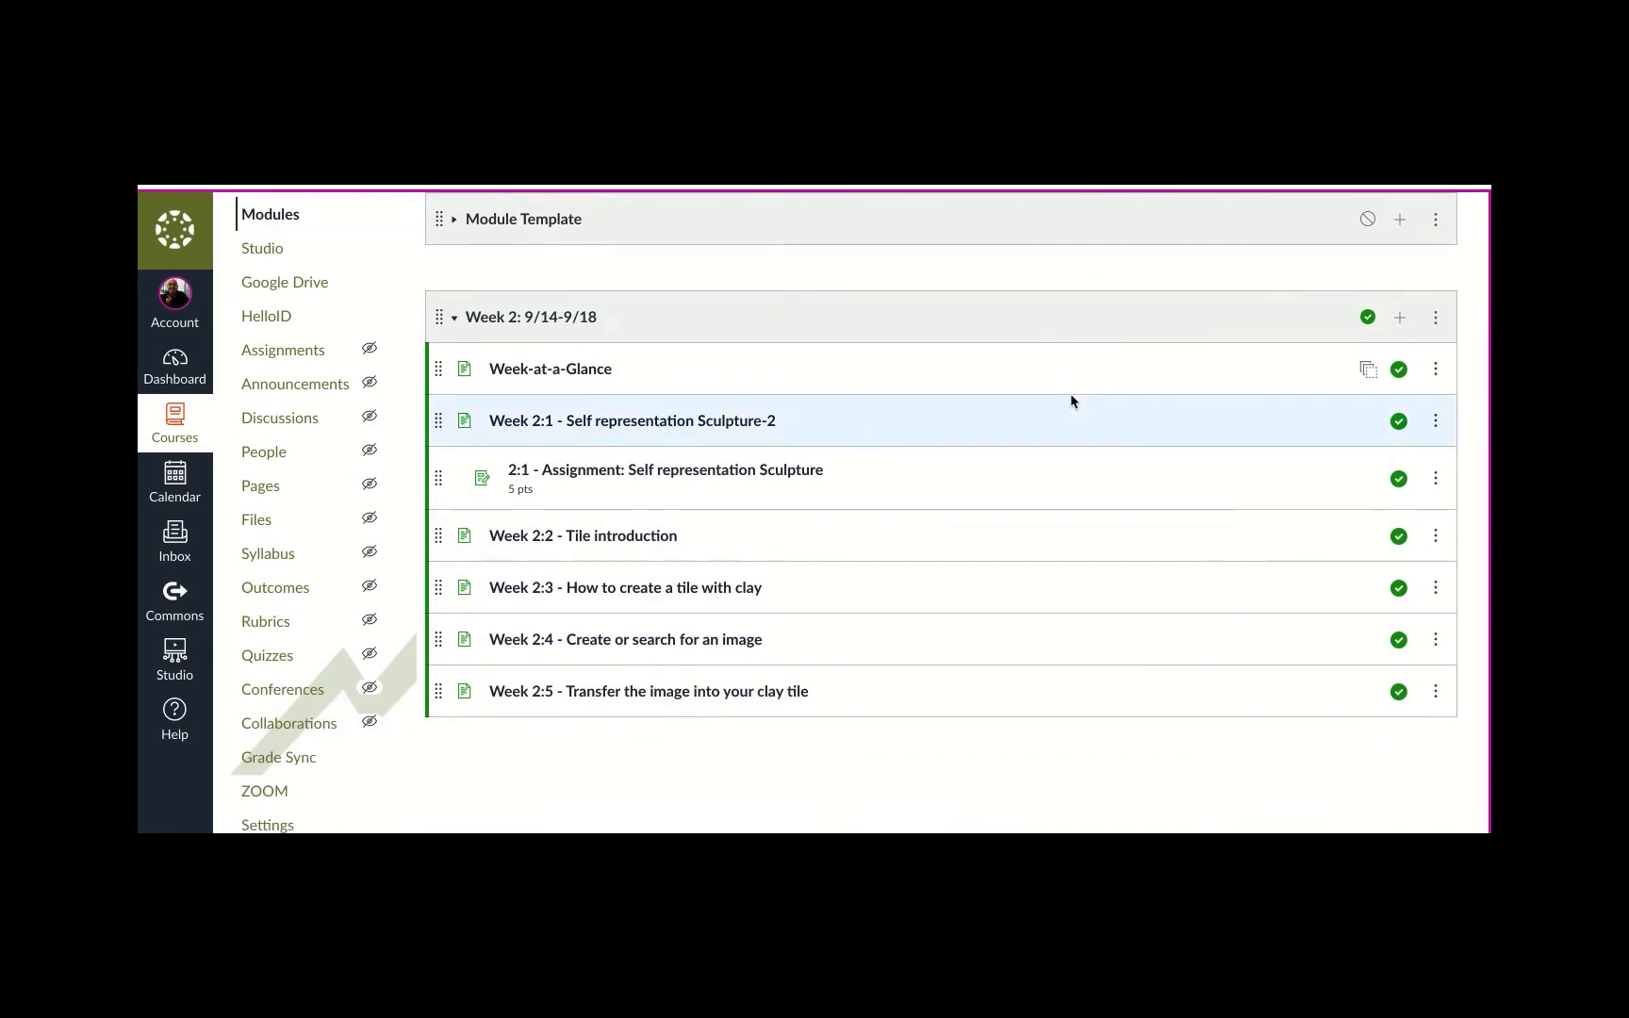
{"action": "scroll", "coordinate": [1072, 401], "scroll_direction": "up", "scroll_amount": 1}
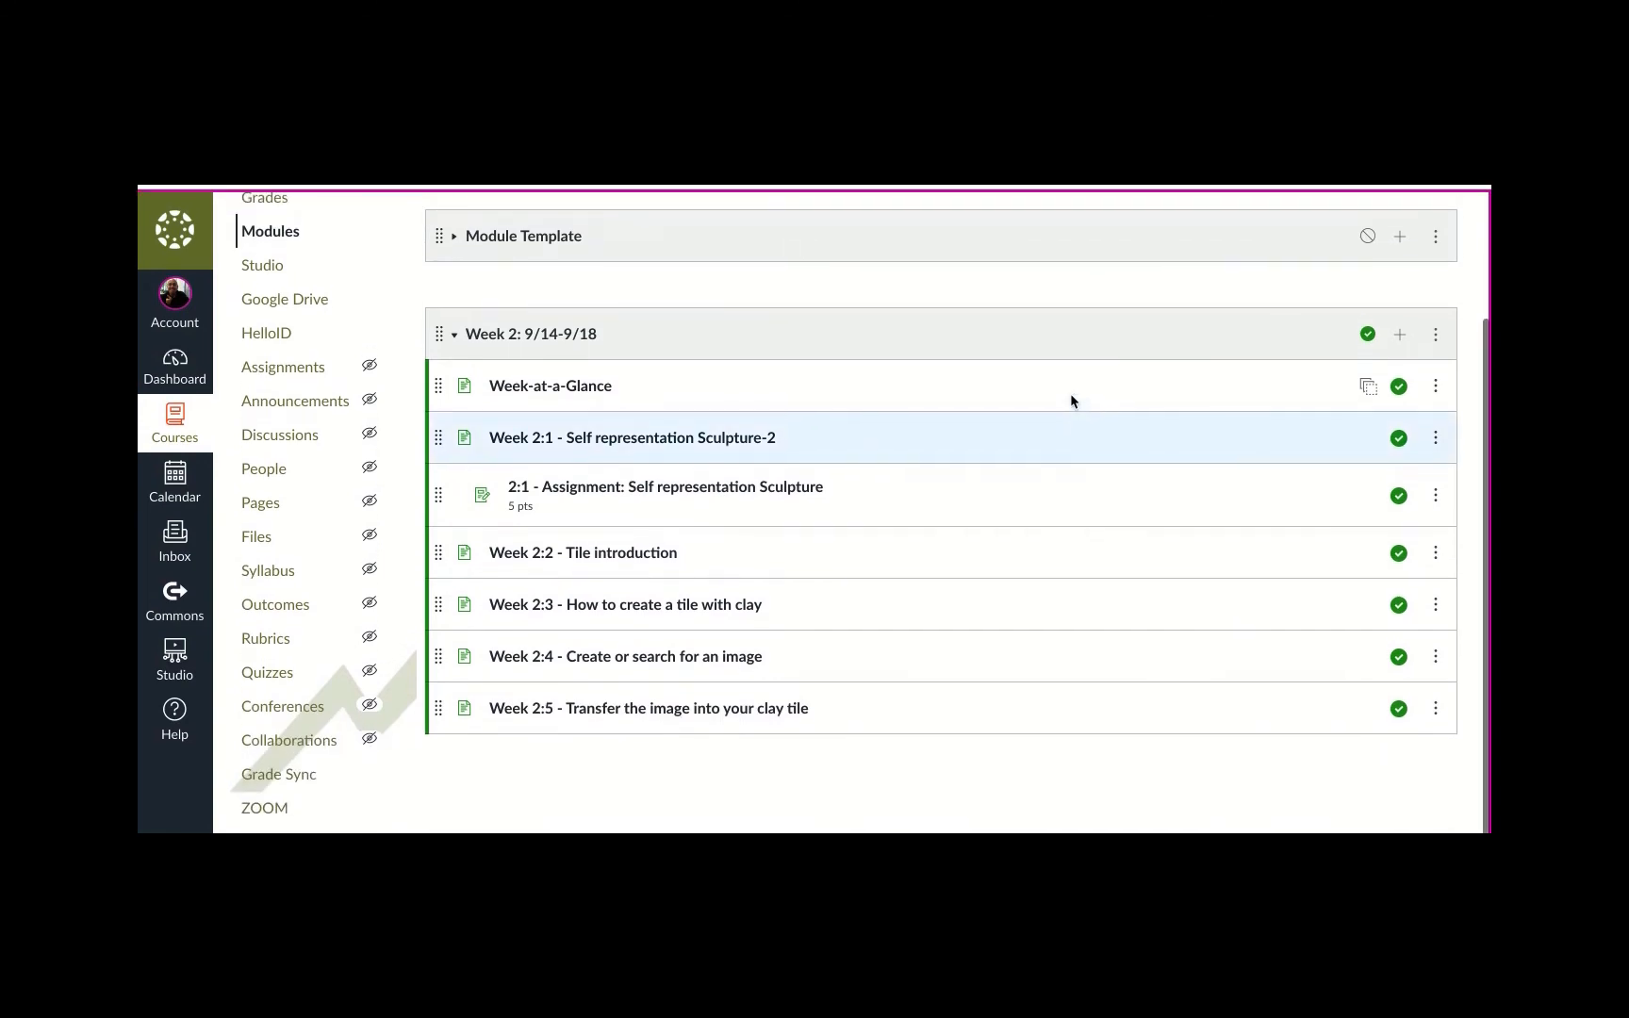